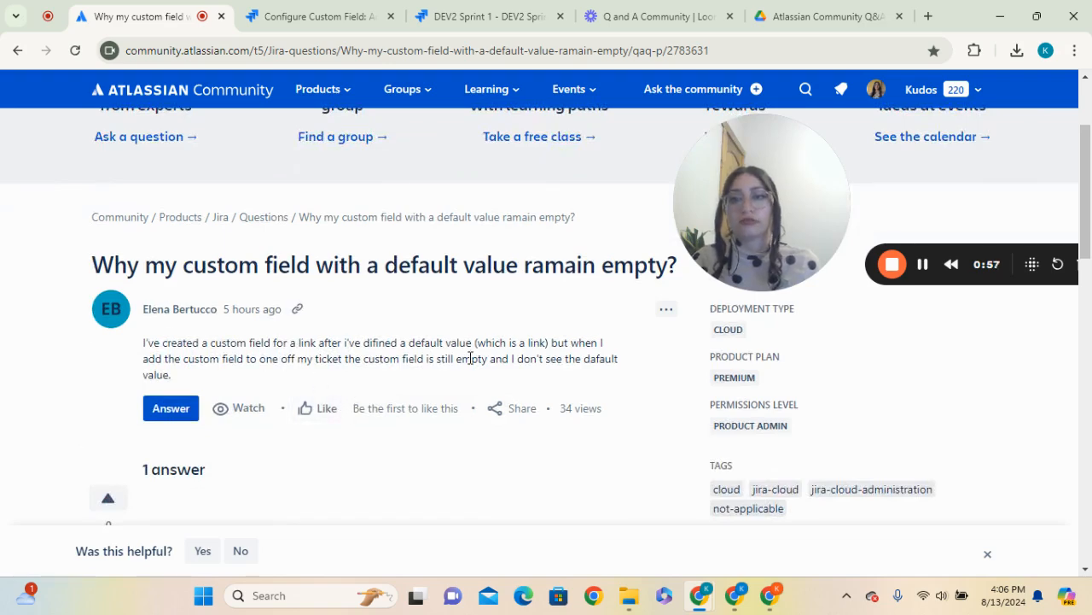
Open the Custom fields list in Jira's Issues administration settings
scroll(471, 357, up, 1)
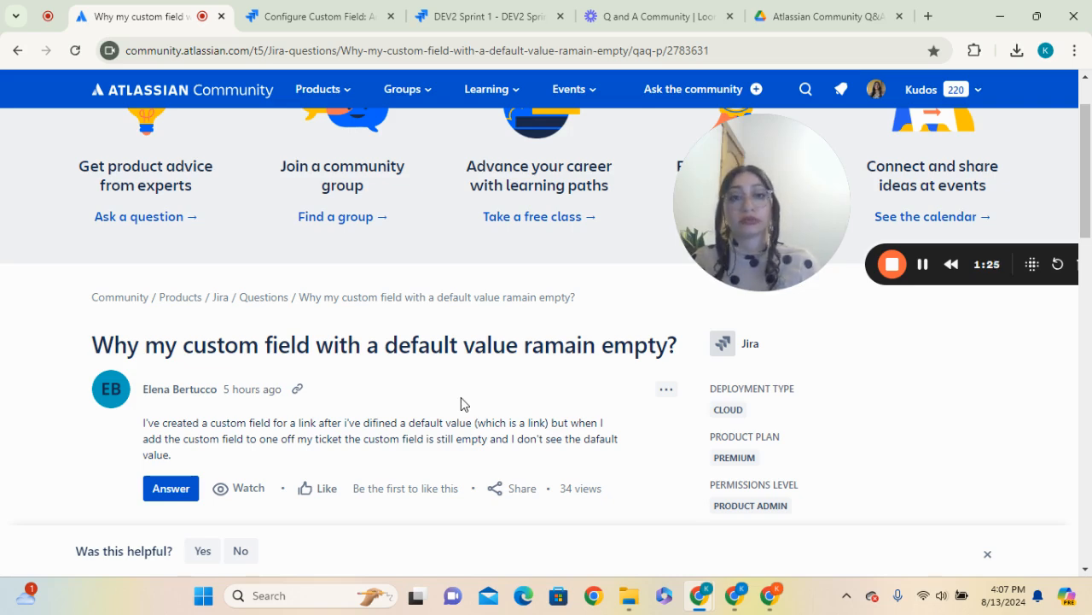
click(303, 7)
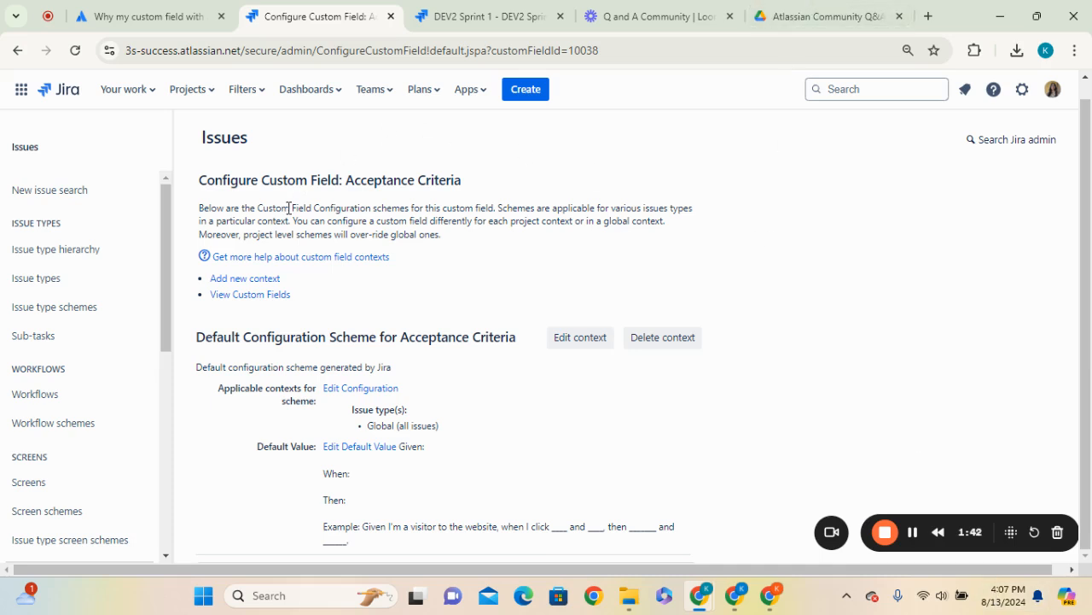
click(1022, 96)
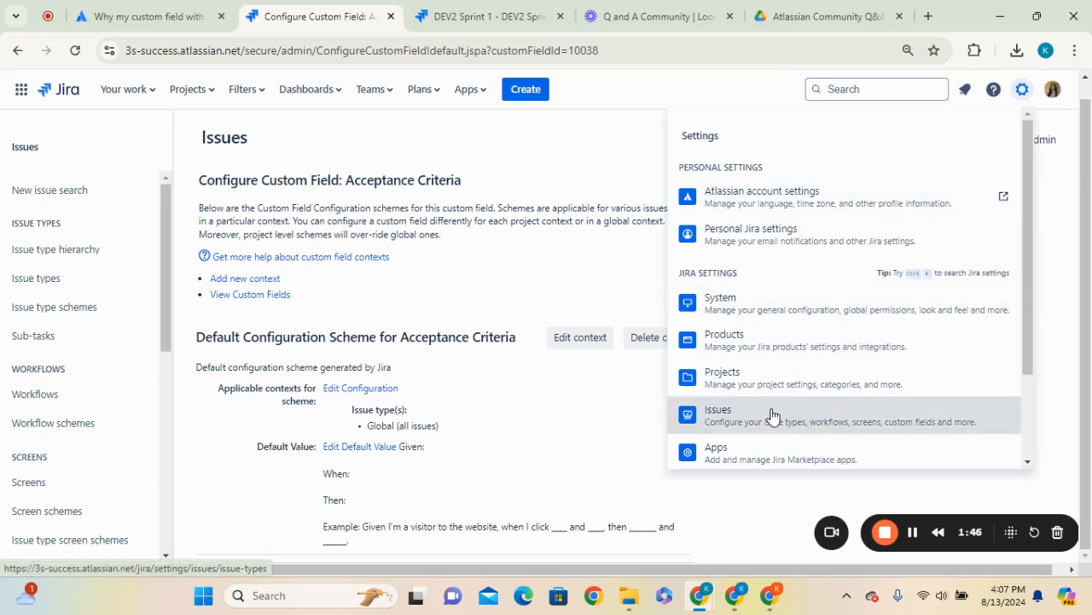
click(882, 415)
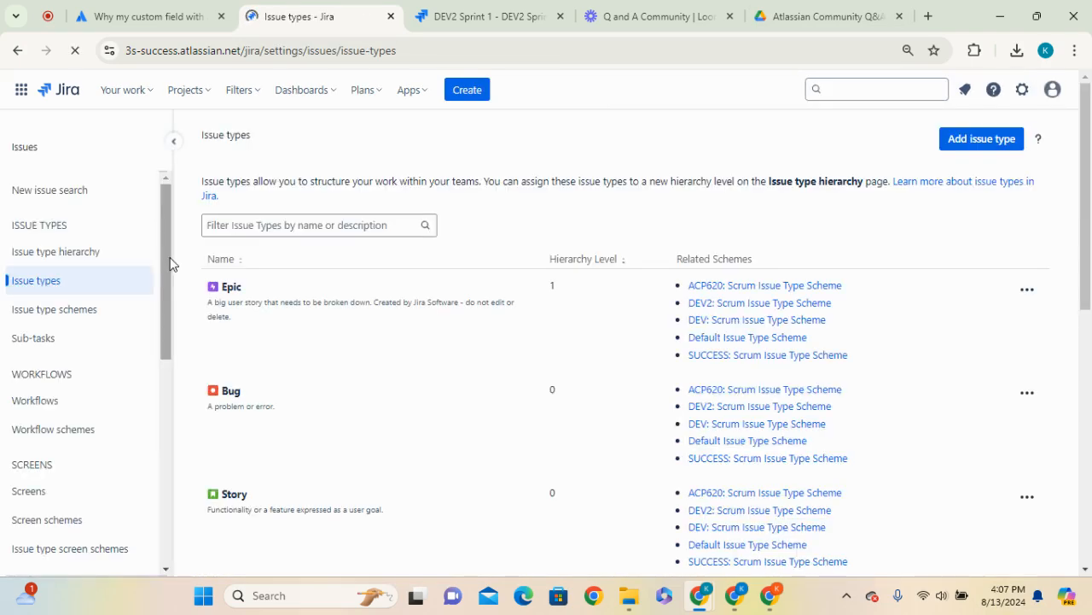
scroll(152, 354, down, 3)
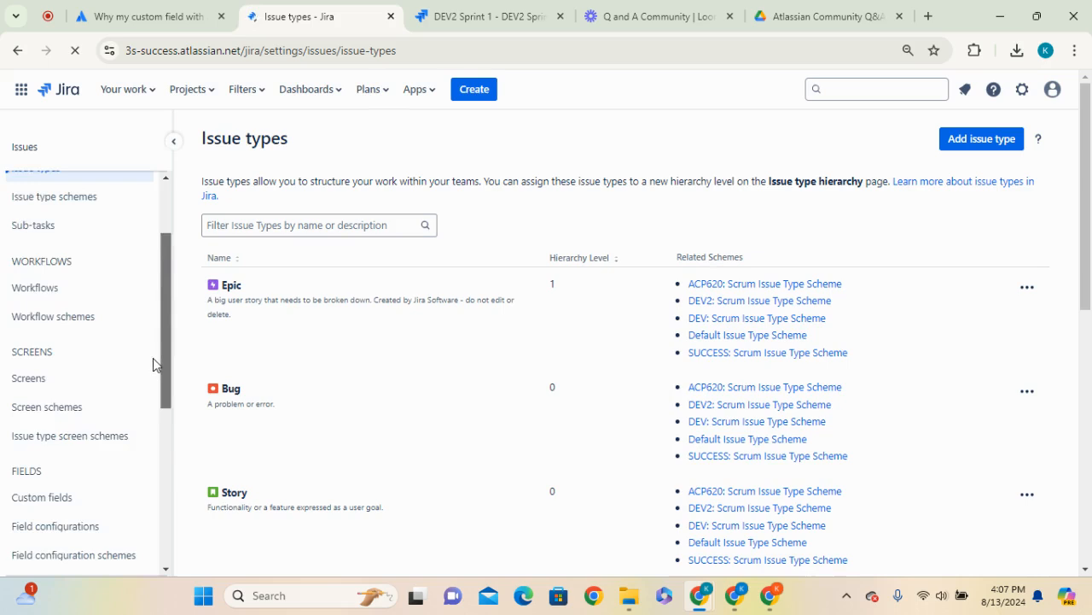
scroll(94, 382, down, 2)
scroll(53, 409, up, 5)
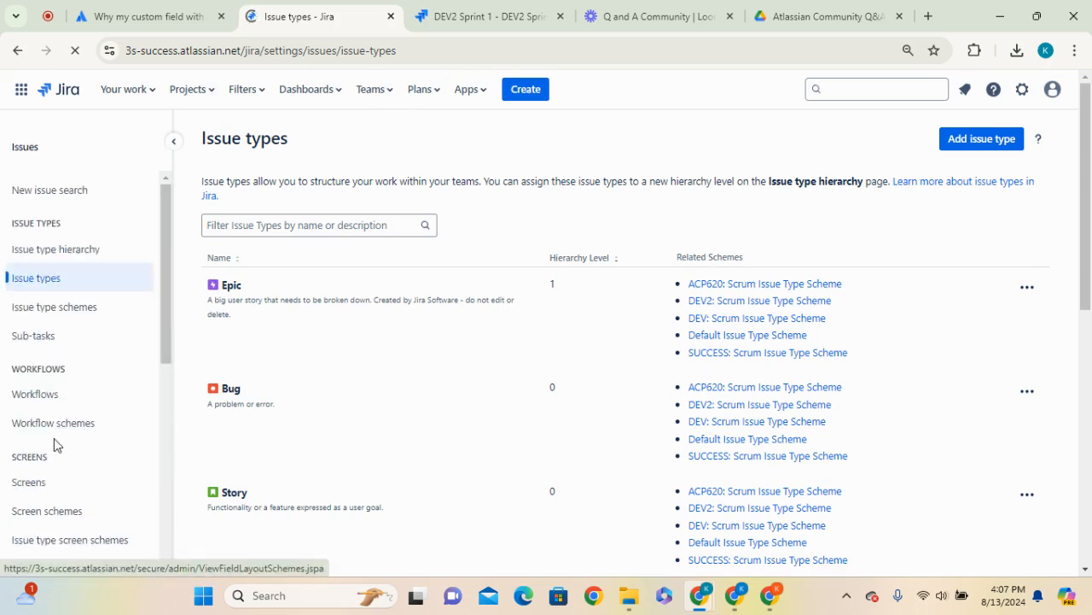
scroll(60, 436, down, 3)
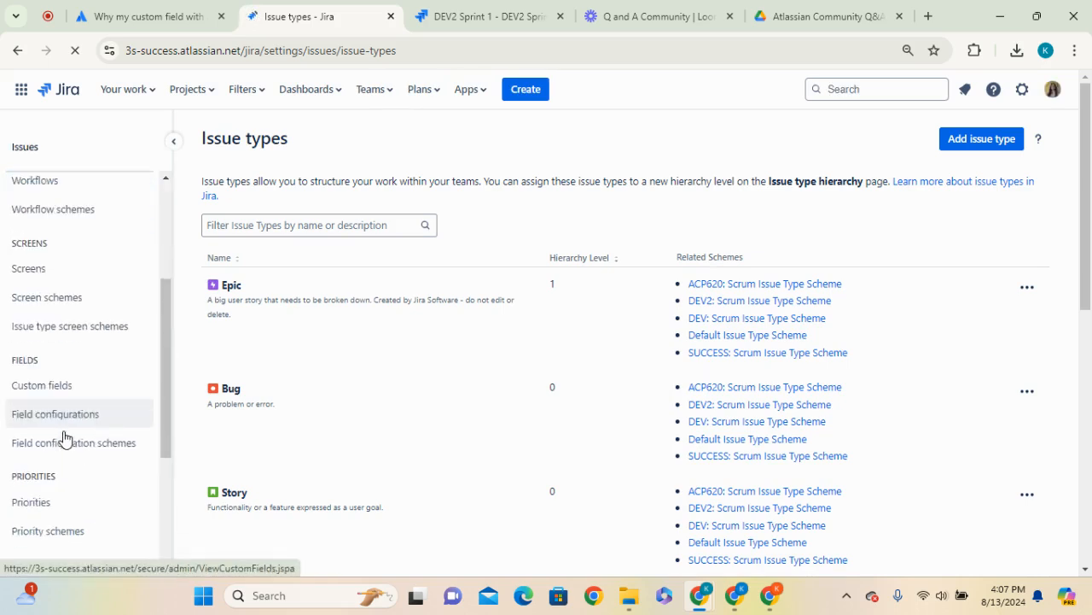
click(68, 367)
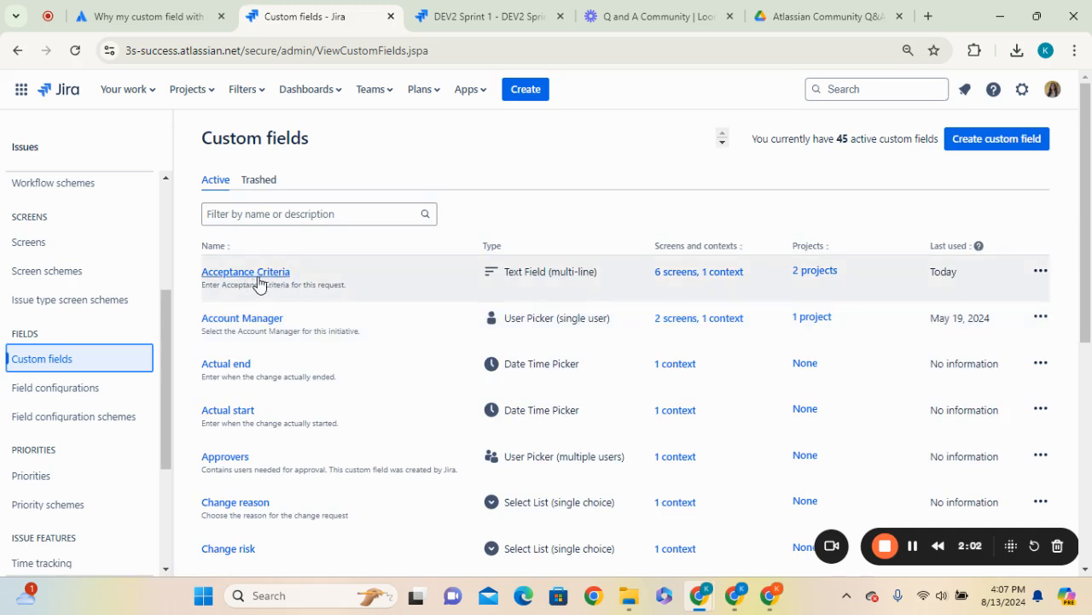
Open the Acceptance Criteria field's default value editor, review its text, and cancel without saving
click(1040, 272)
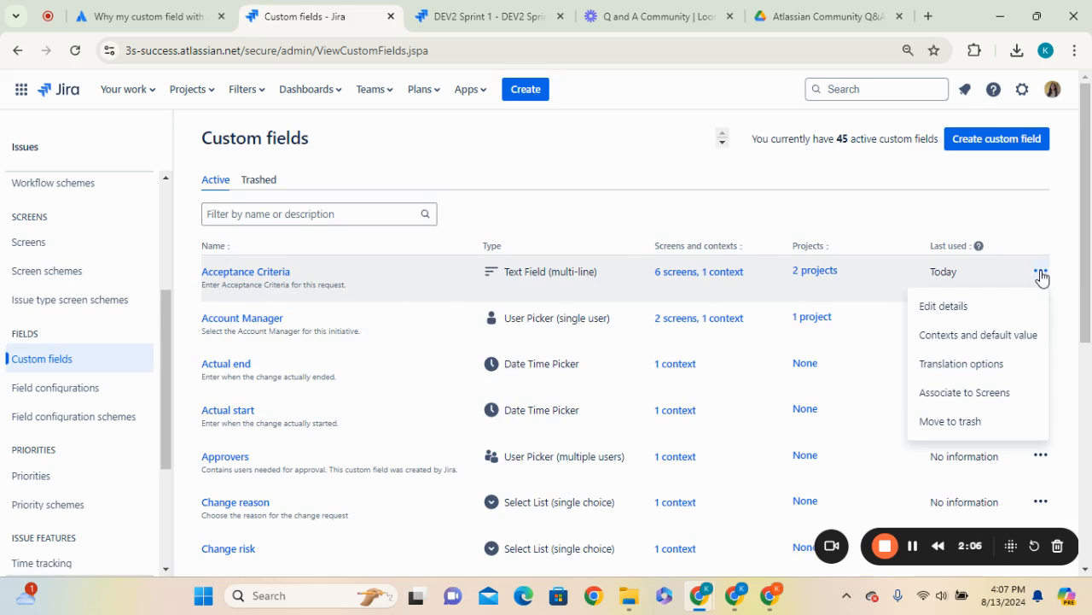
click(986, 350)
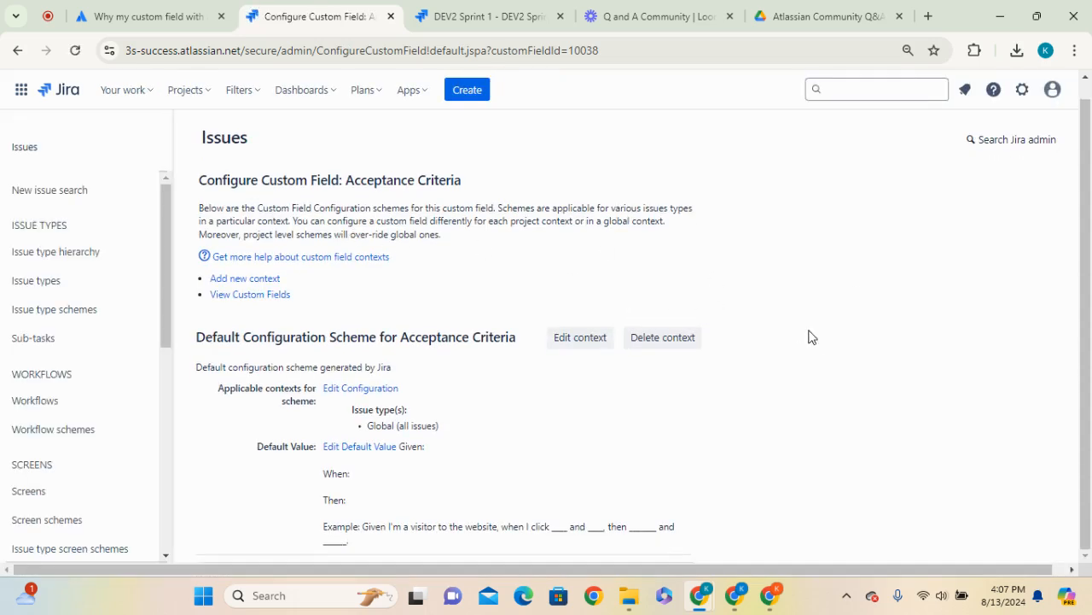
click(359, 449)
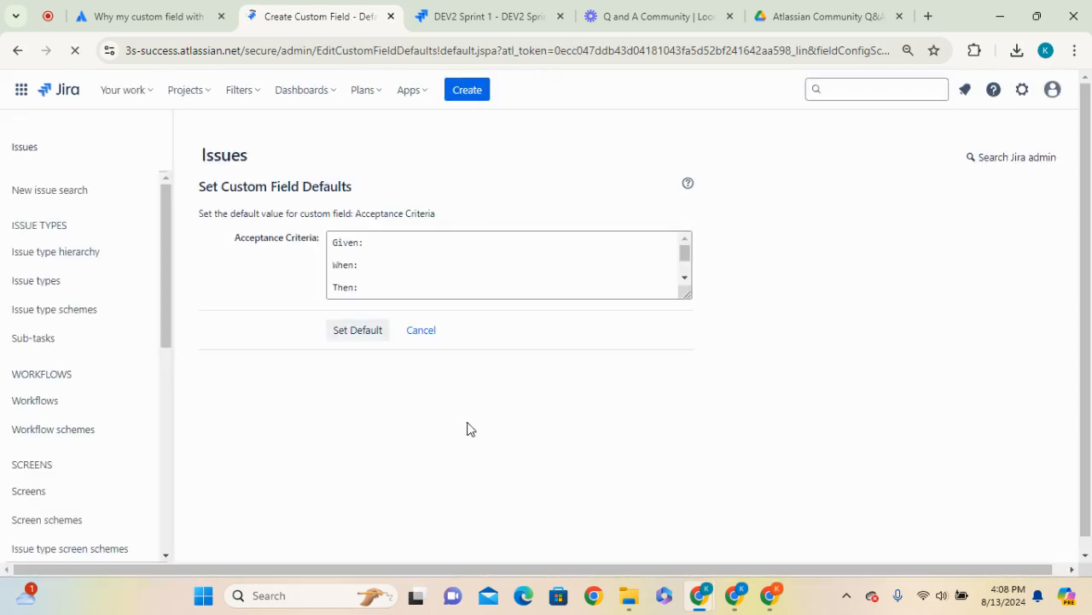
click(416, 251)
key(ctrl+a)
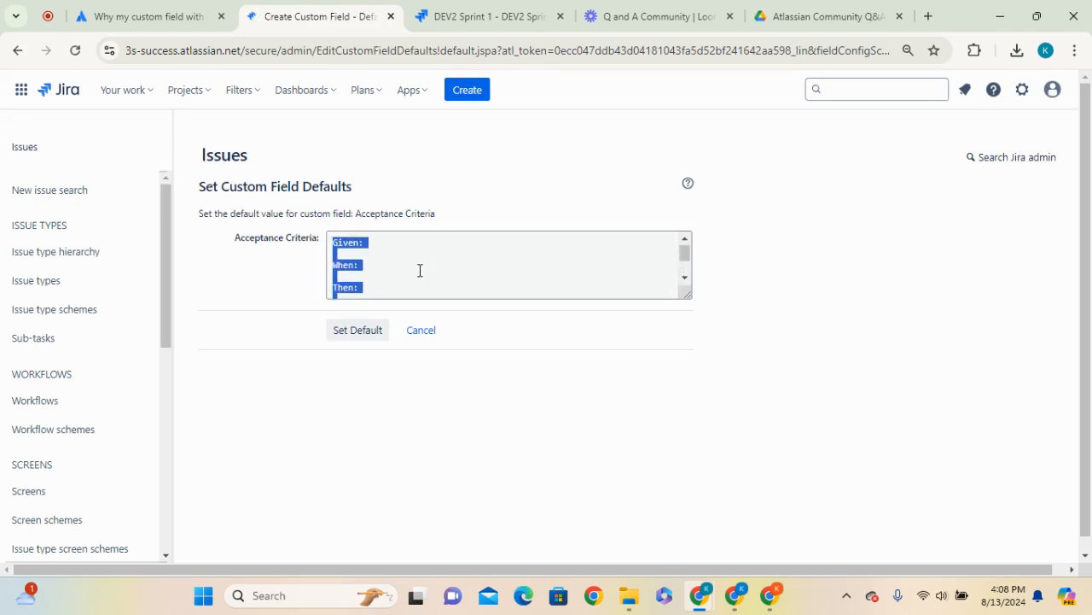
scroll(410, 269, down, 2)
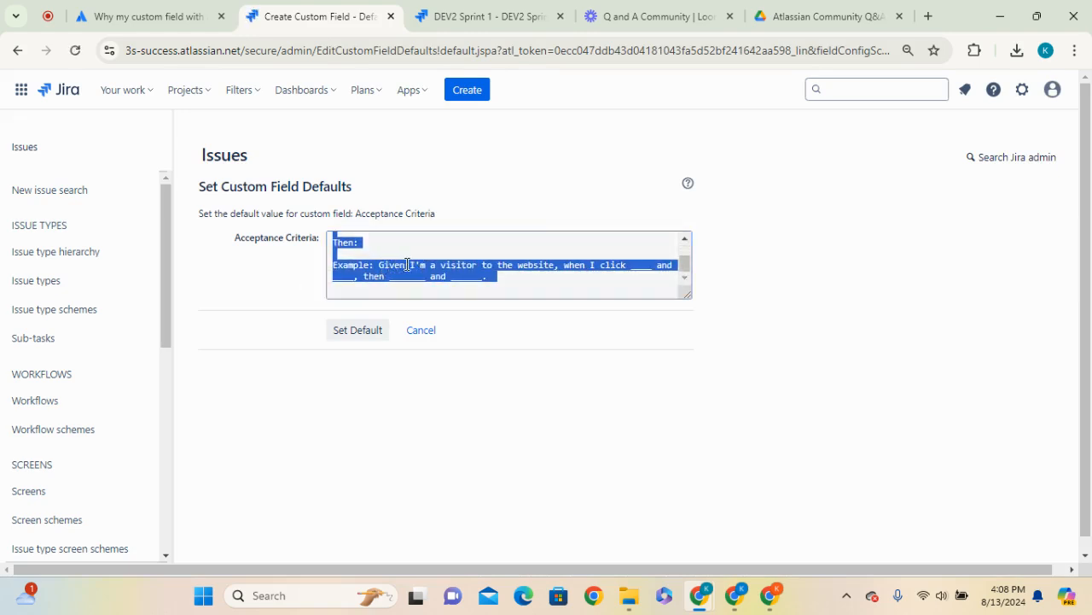
click(585, 282)
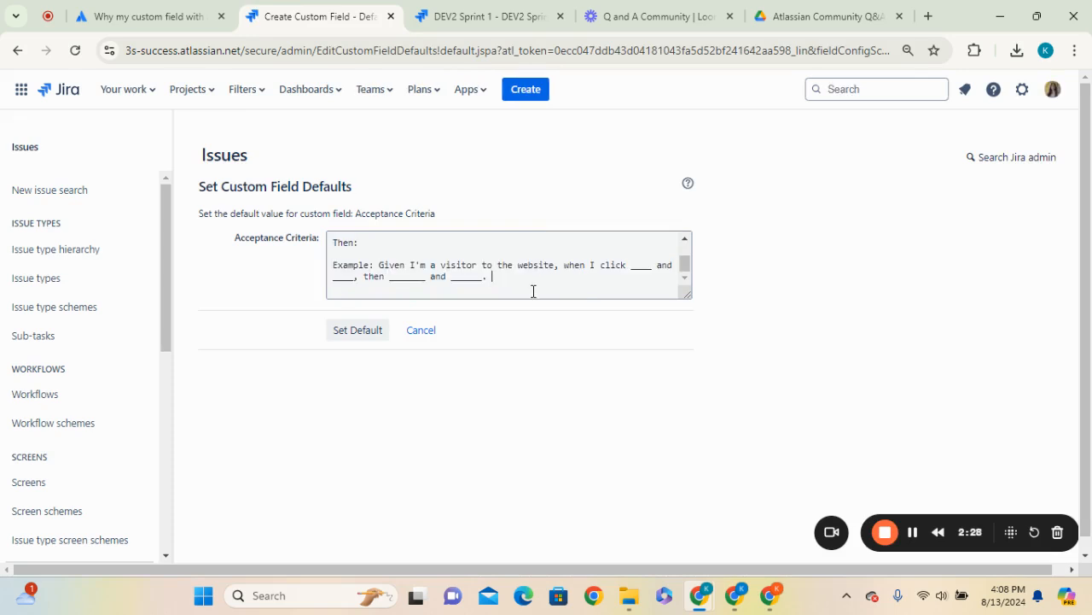
scroll(503, 320, down, 1)
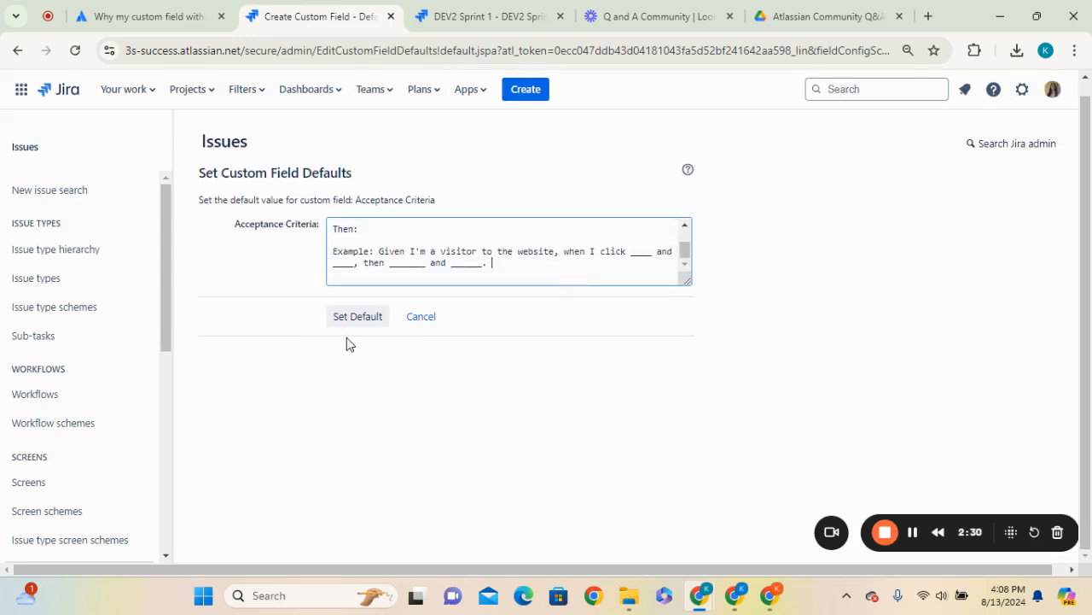
click(423, 316)
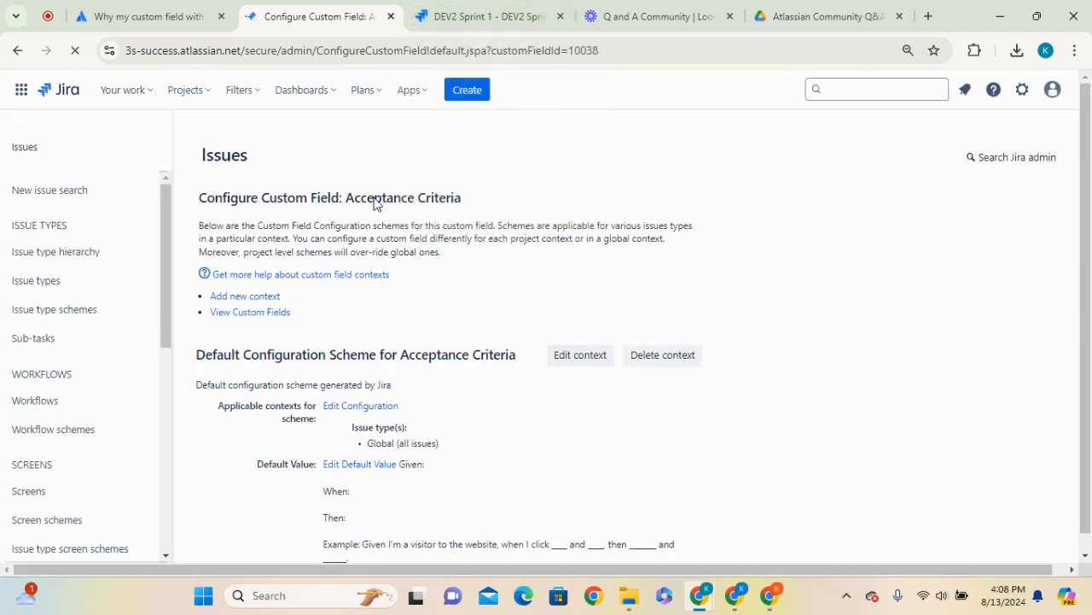
Start creating a new issue from the DEV2 Sprint 1 board with issue type Story
click(492, 17)
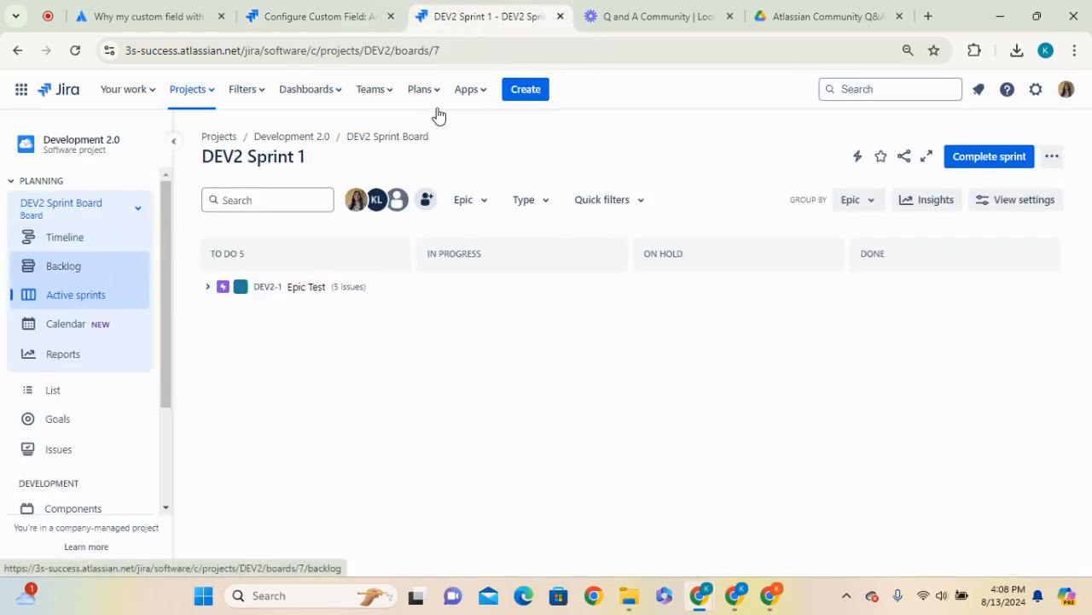
key(c)
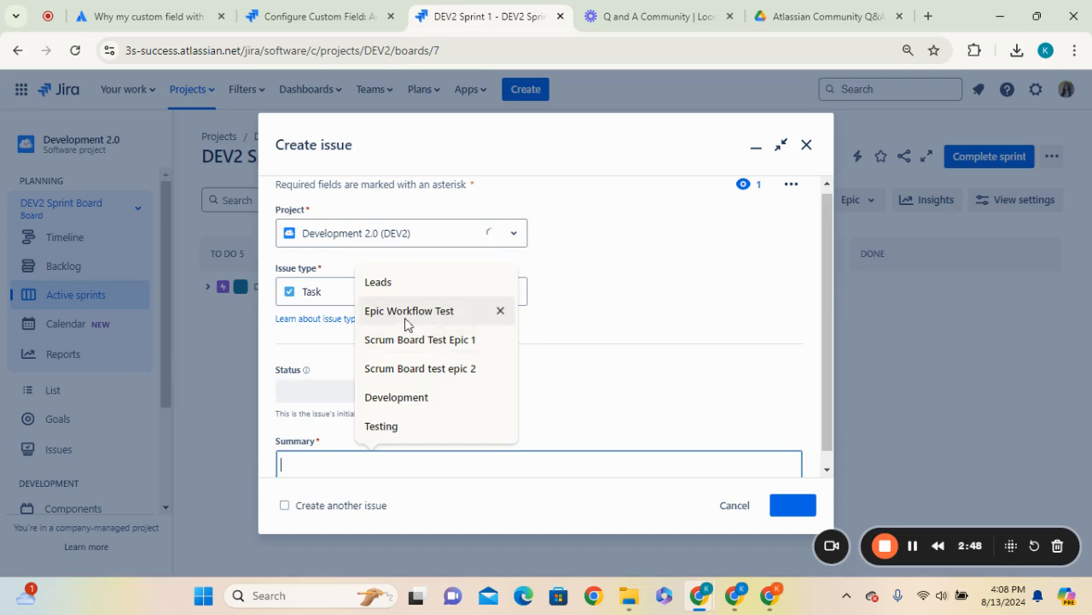
click(363, 292)
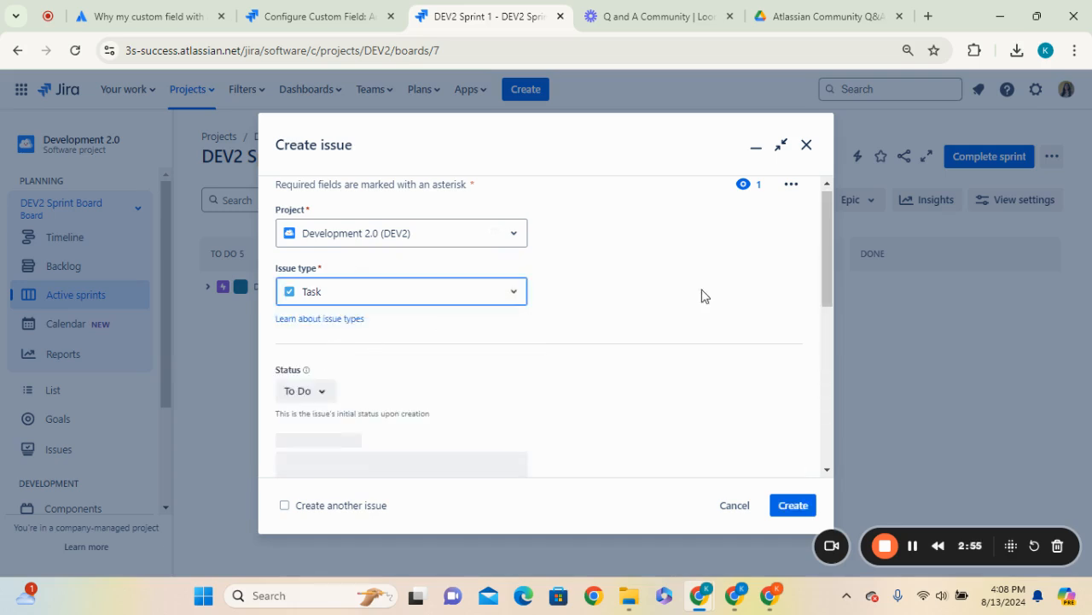
mouse_move(825, 231)
mouse_down()
mouse_move(807, 307)
mouse_move(815, 221)
mouse_up()
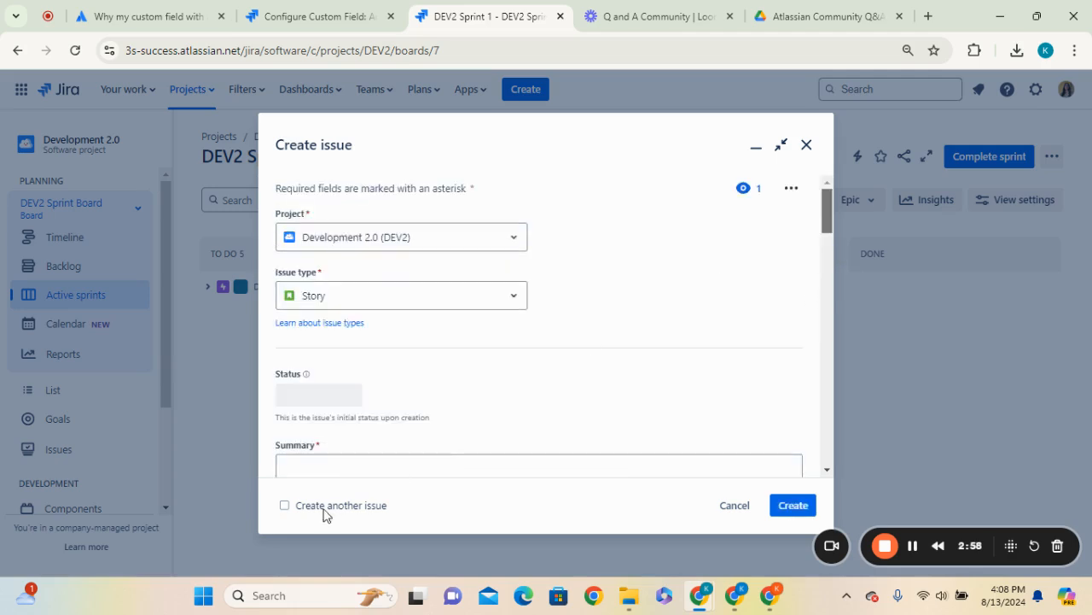
Enter "Default value test" as the issue summary
click(332, 466)
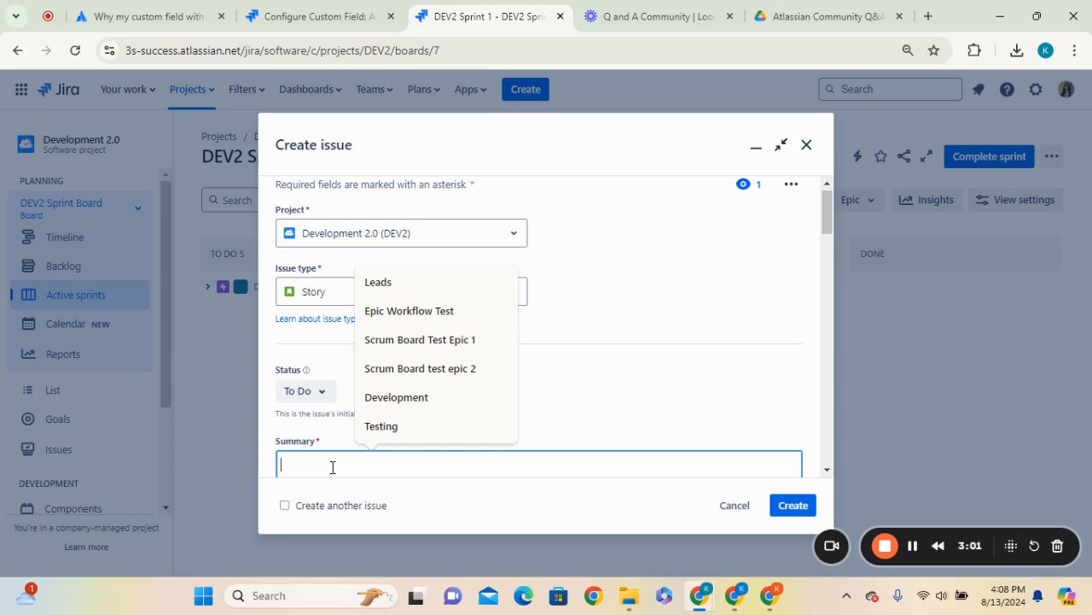
text(Defat)
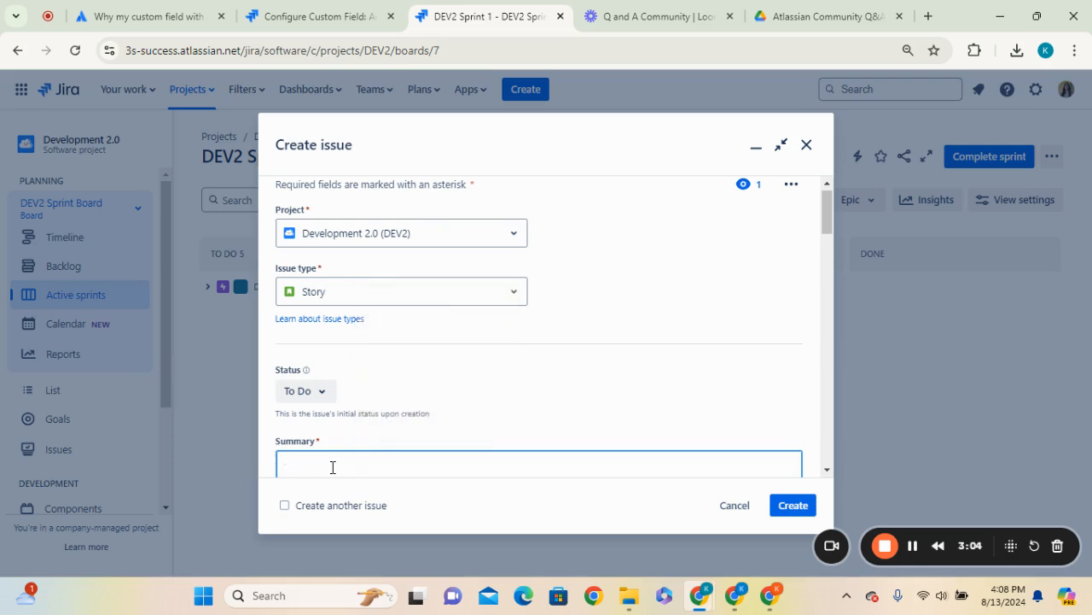
text(Def)
key(BackSpace)
key(BackSpace)
key(BackSpace)
Review the prefilled Acceptance Criteria text in the form and create the story
scroll(411, 449, down, 1)
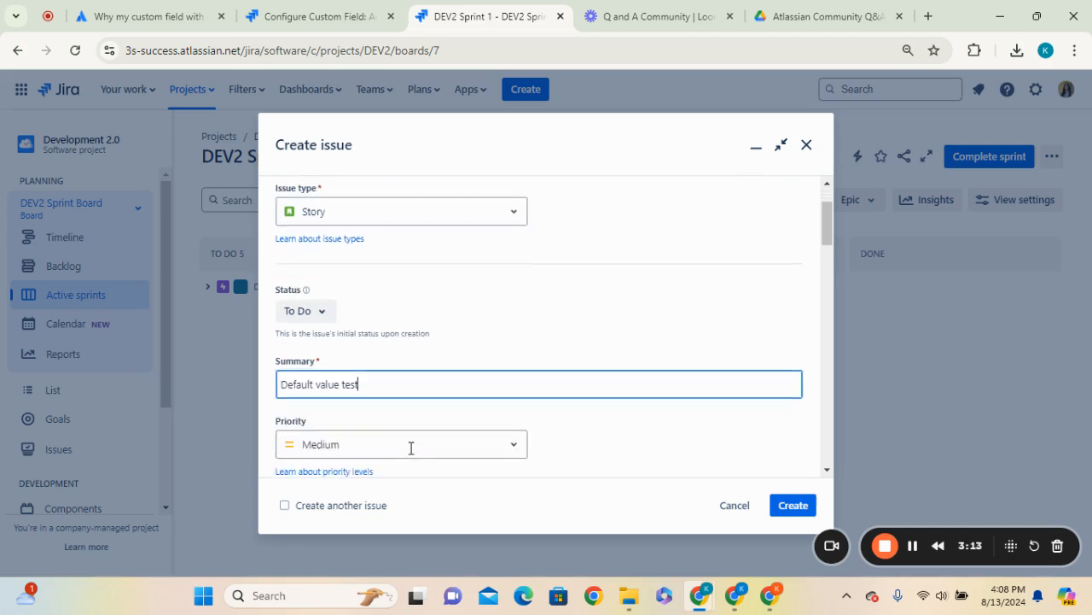
scroll(468, 400, up, 1)
scroll(465, 410, down, 1)
scroll(460, 423, down, 3)
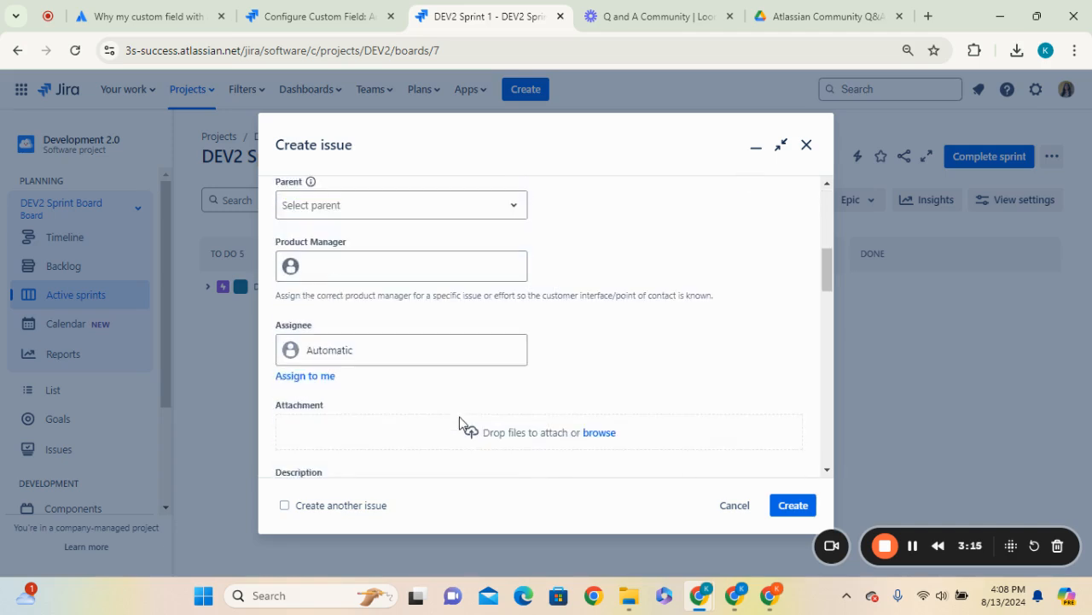
scroll(459, 419, up, 1)
scroll(459, 419, up, 1)
scroll(461, 422, down, 1)
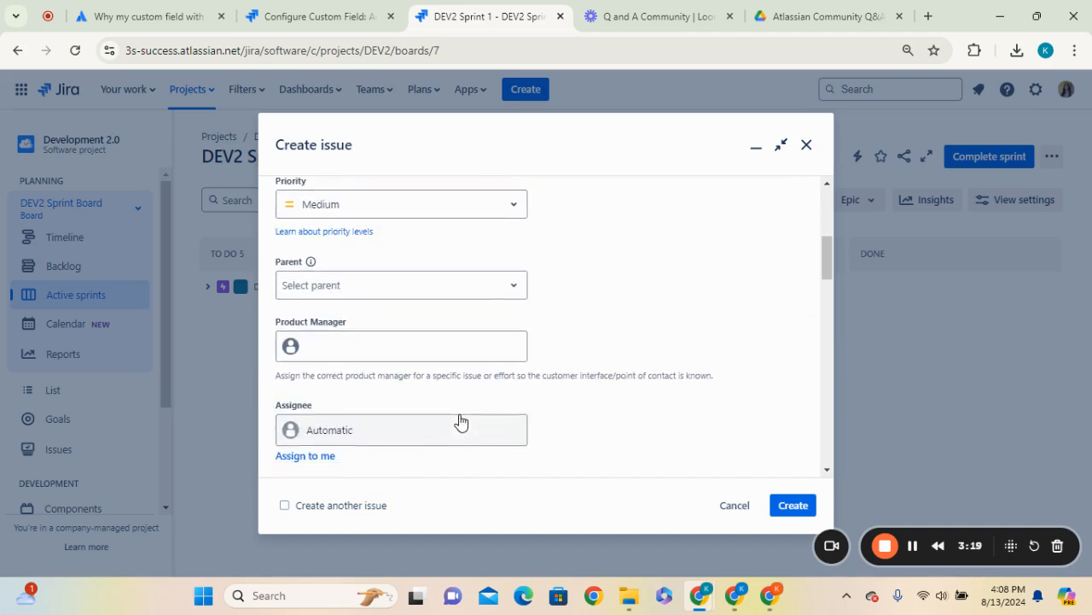
drag(826, 267, 854, 380)
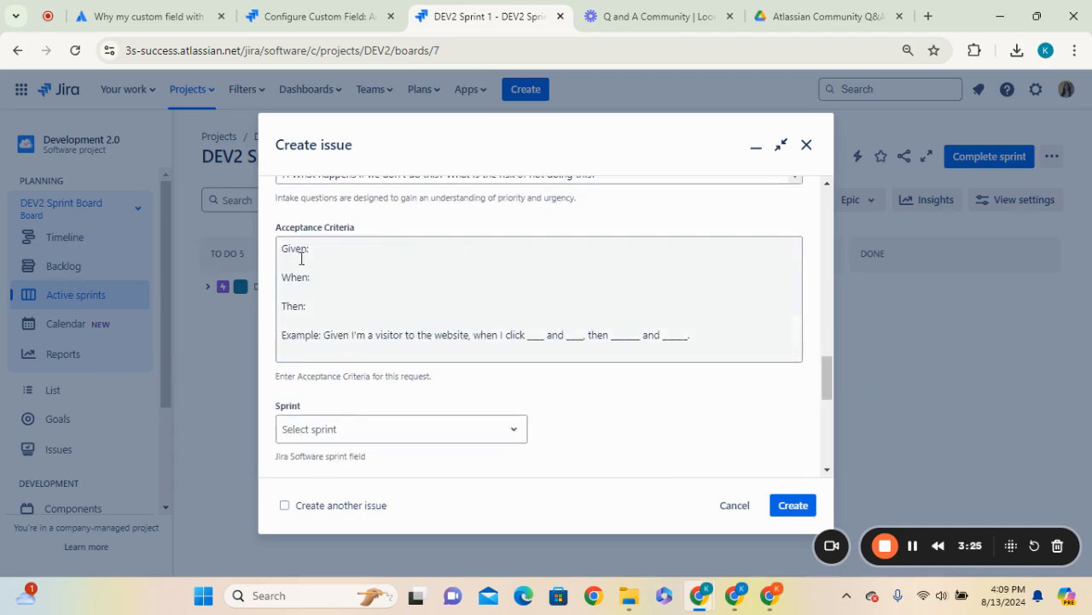
drag(282, 247, 722, 340)
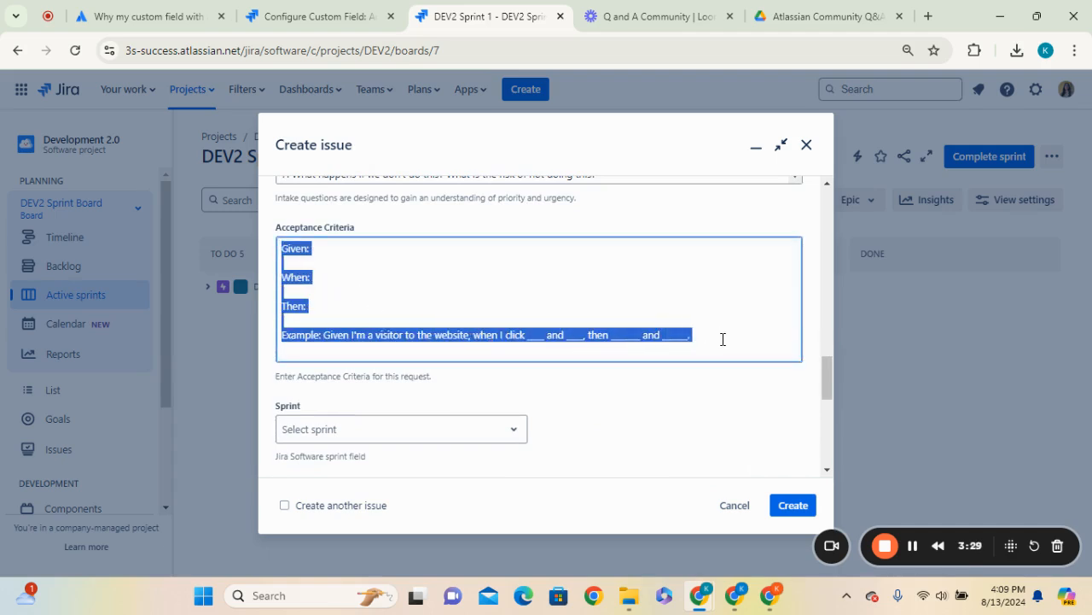
click(793, 505)
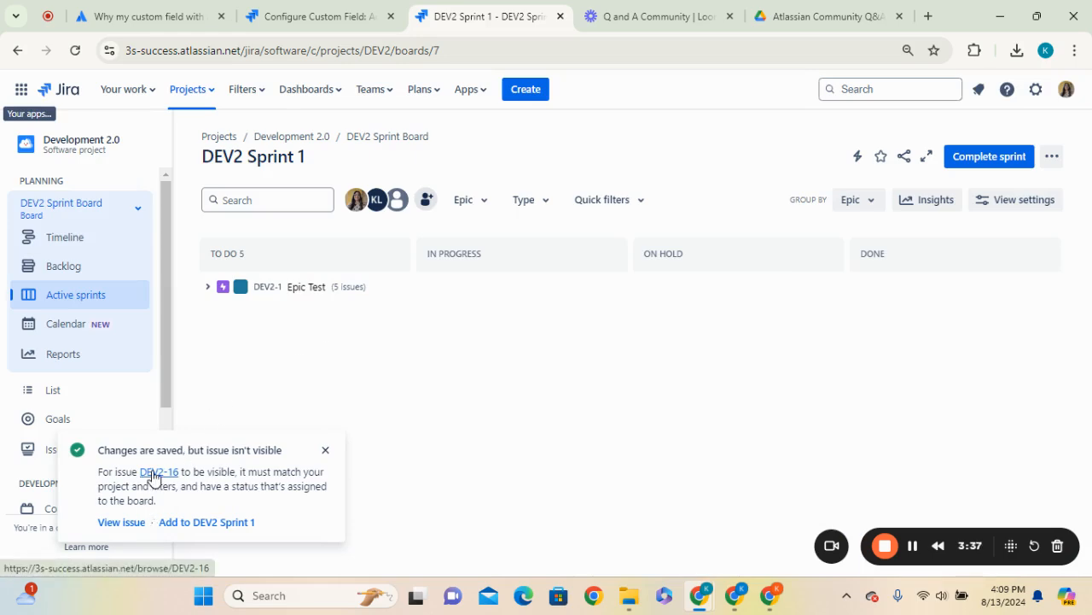
Open the newly created DEV2-16 issue to examine its fields, then close it
click(162, 474)
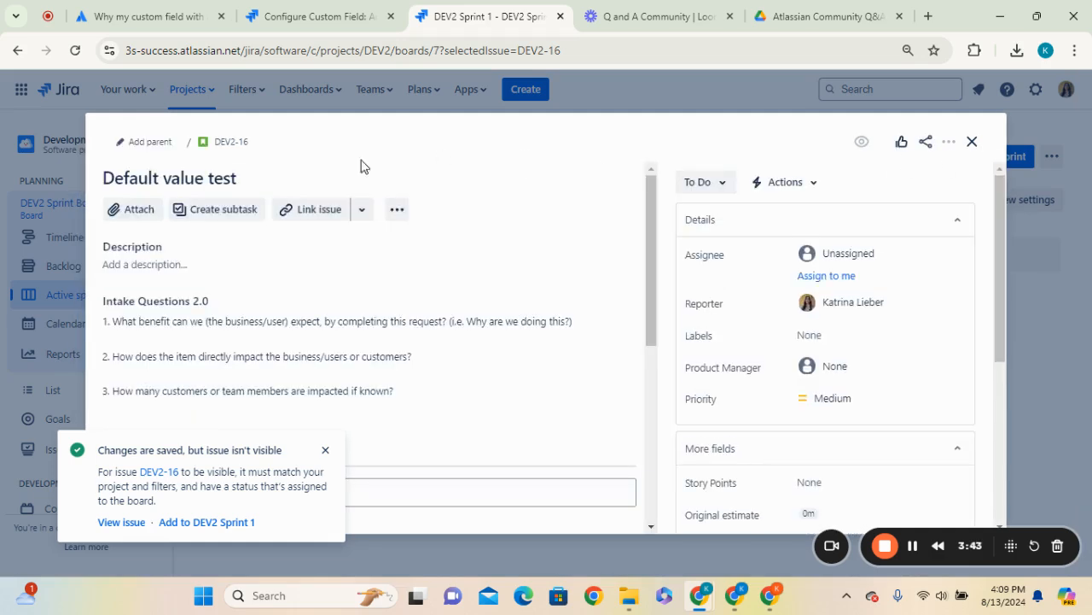
click(232, 143)
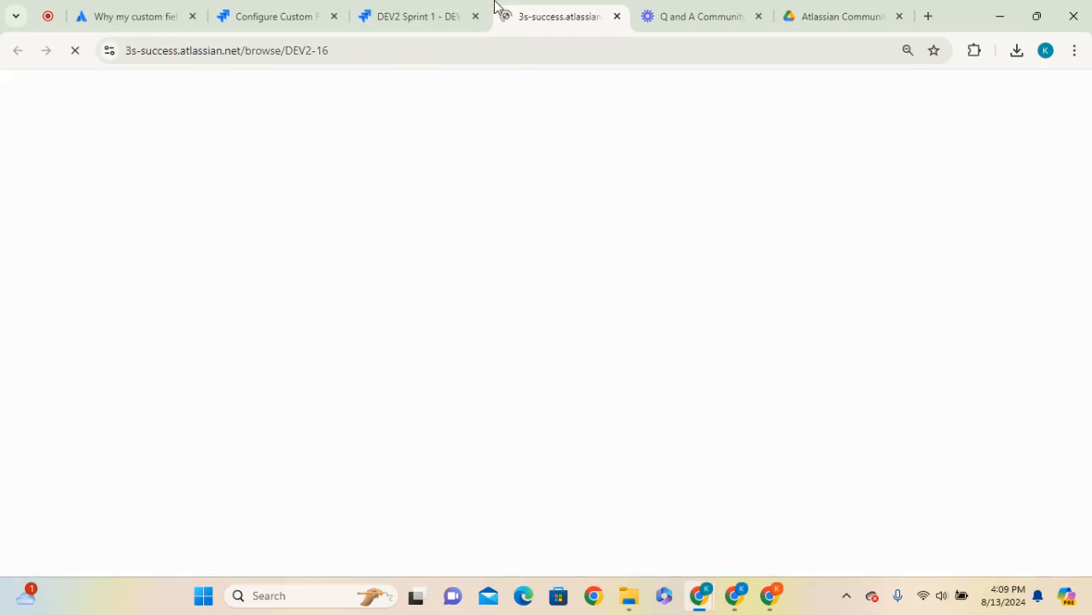
click(411, 7)
click(973, 141)
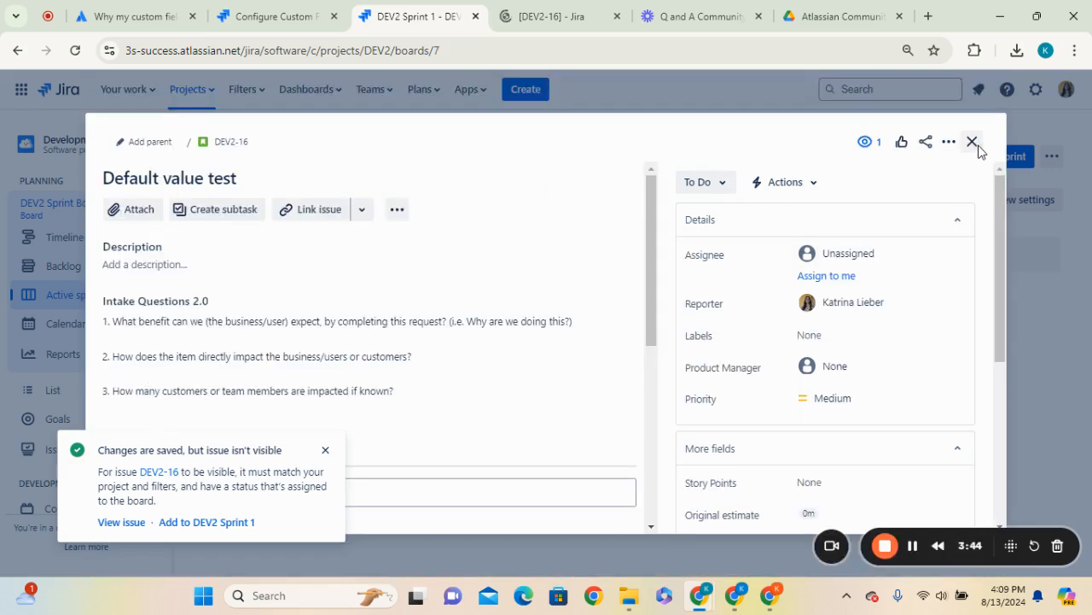
click(973, 141)
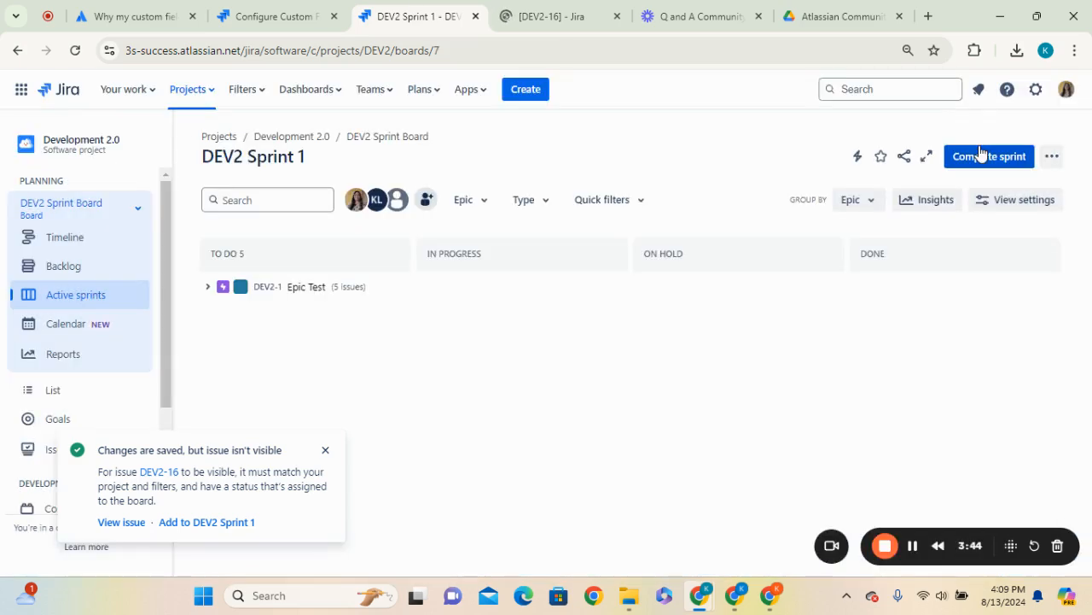
Open the Acceptance Criteria field's default value for editing and append a '-OR-' line followed by 'Definition of Done:'
click(278, 16)
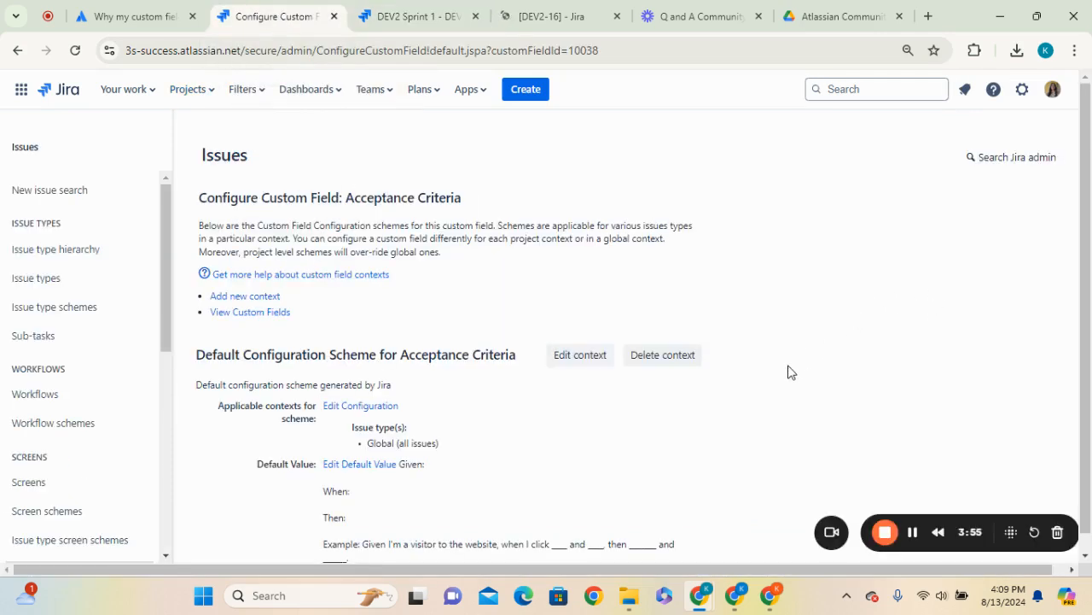
scroll(790, 372, down, 1)
click(372, 452)
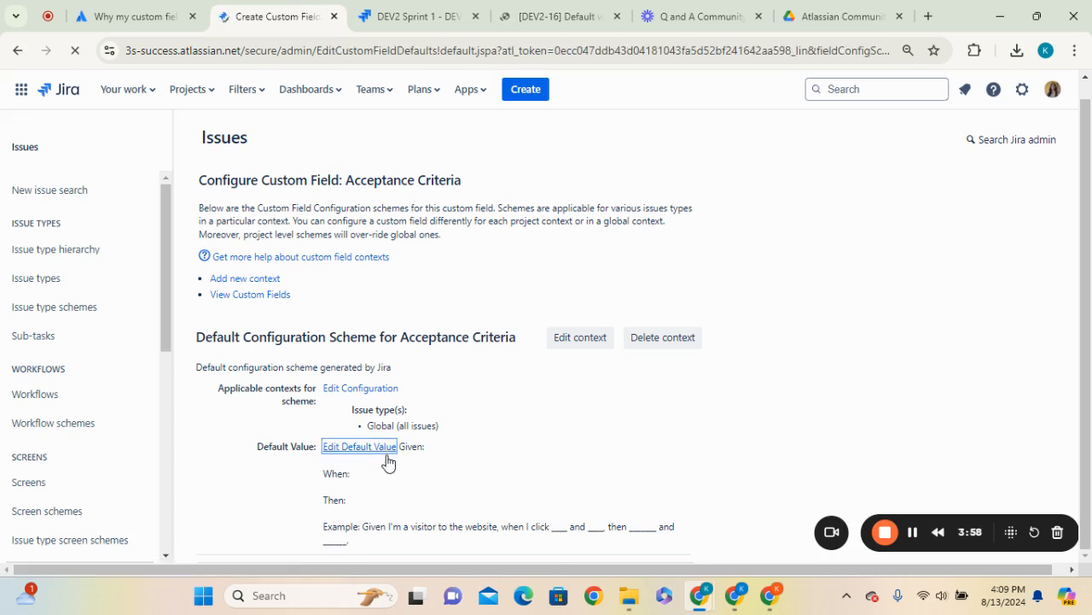
key(ctrl+a)
scroll(456, 261, down, 2)
click(530, 283)
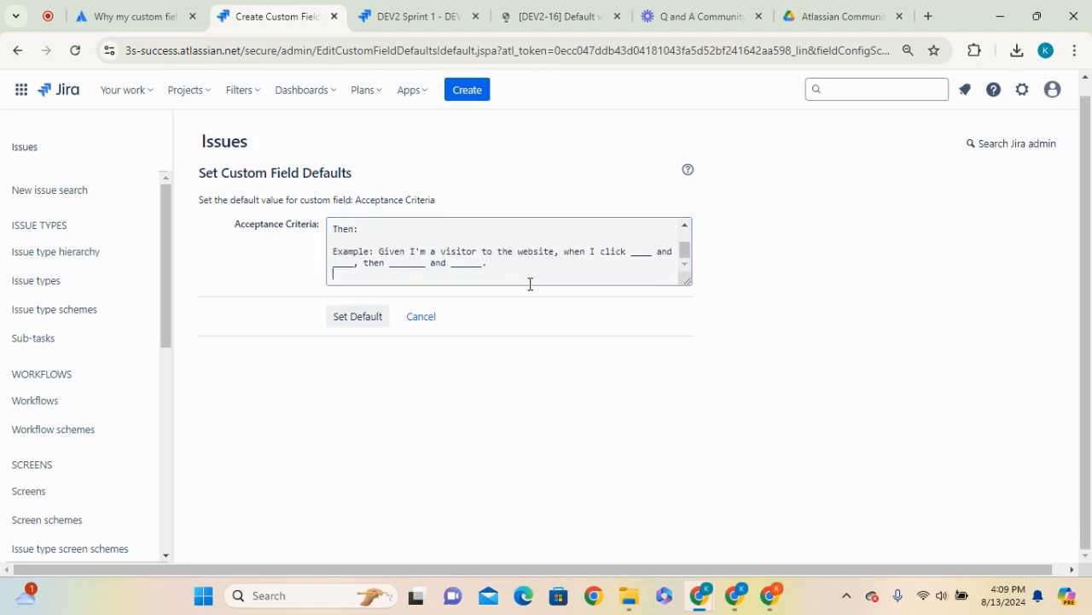
key(Return)
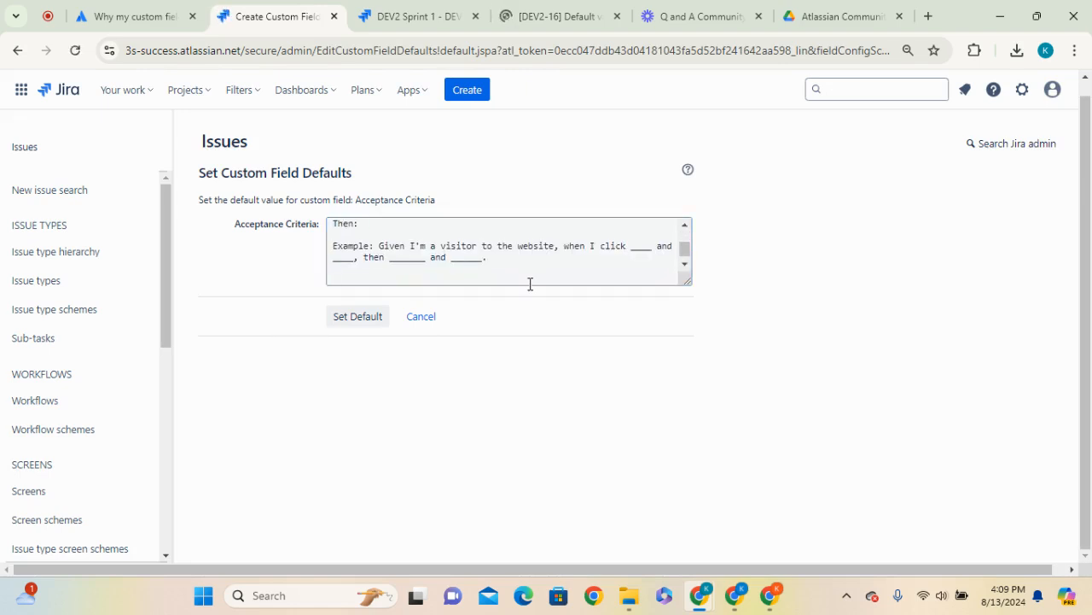
text(-O)
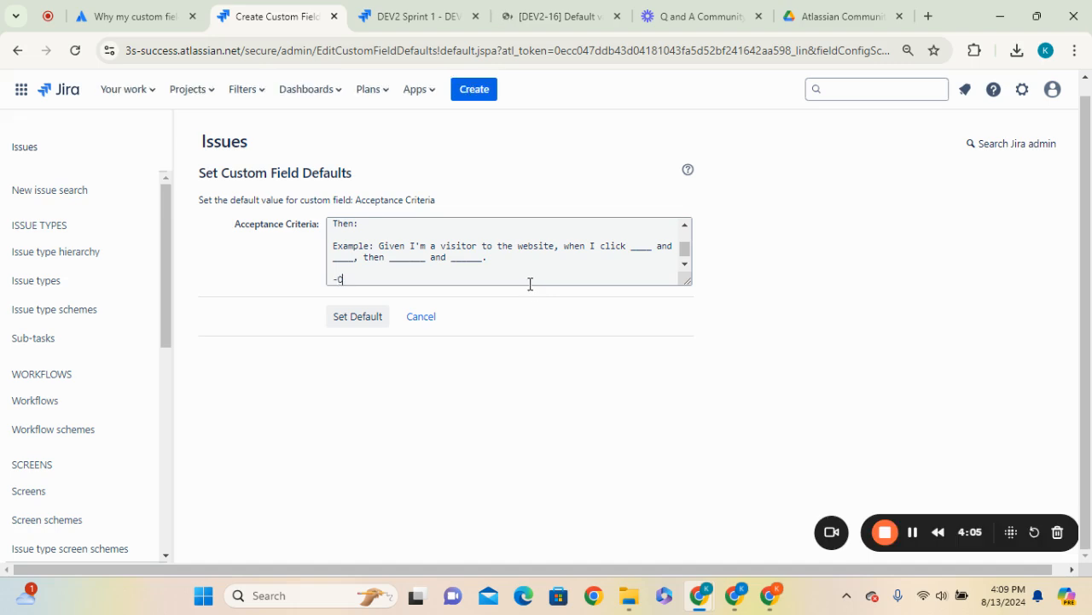
text(R-)
key(Return)
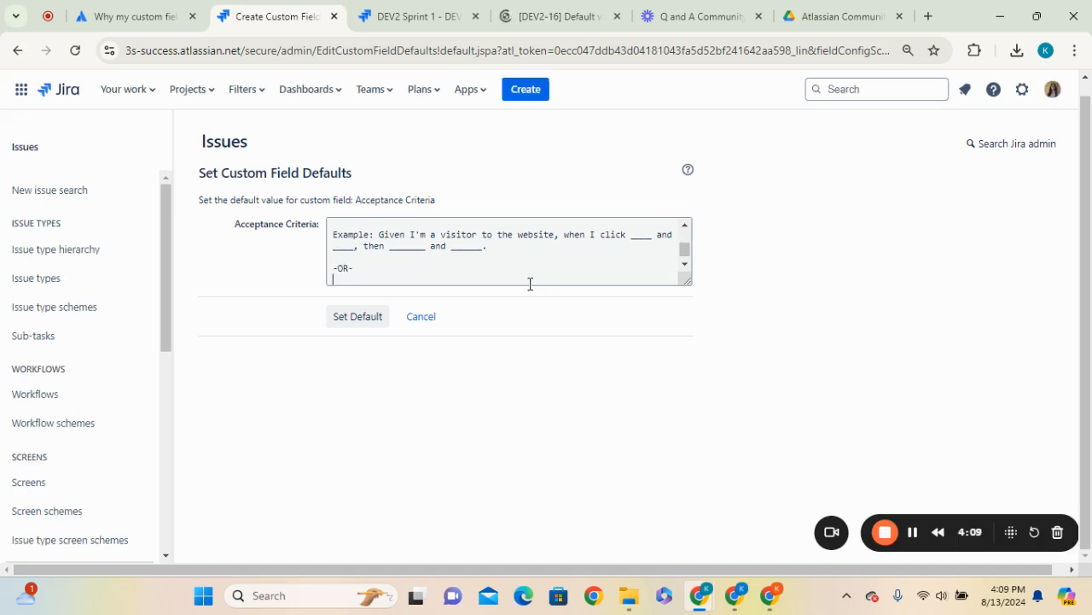
key(Return)
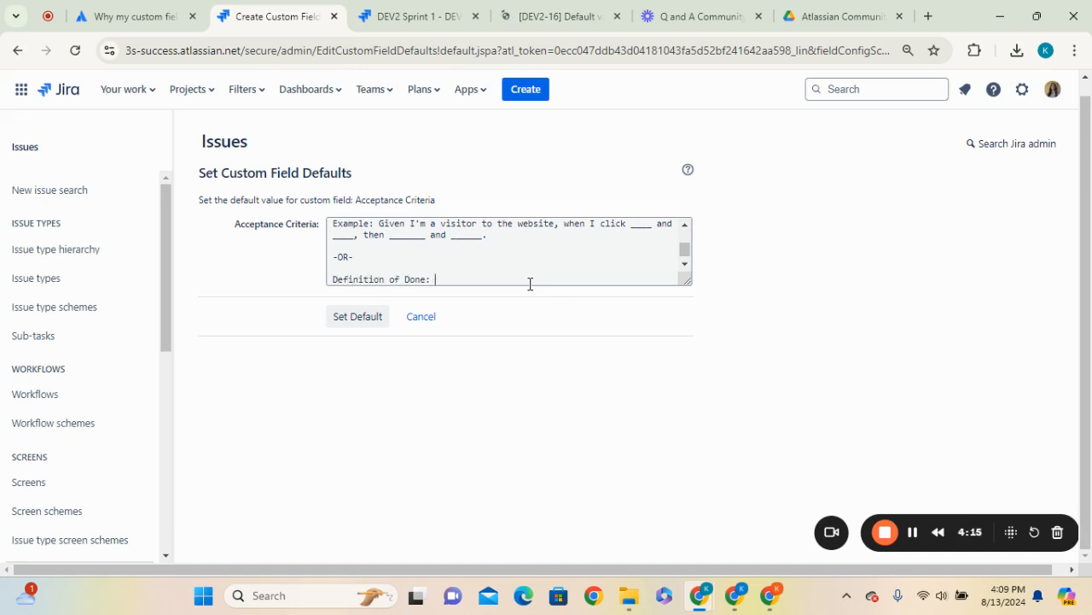
Review the edited Acceptance Criteria default text and save it as the field's default value
key(Return)
key(Up)
key(Up)
key(Up)
key(Up)
key(Up)
key(Up)
key(Up)
key(Up)
key(Up)
key(Up)
key(Up)
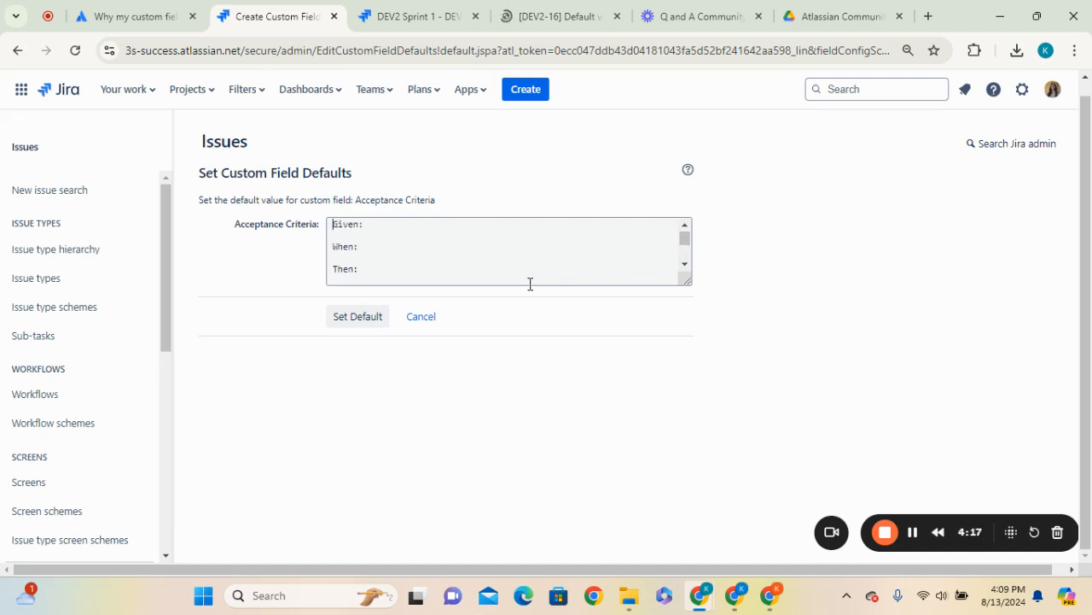
key(Down)
key(Down)
key(Down)
key(Down)
key(Down)
key(Down)
key(Down)
key(Down)
key(Down)
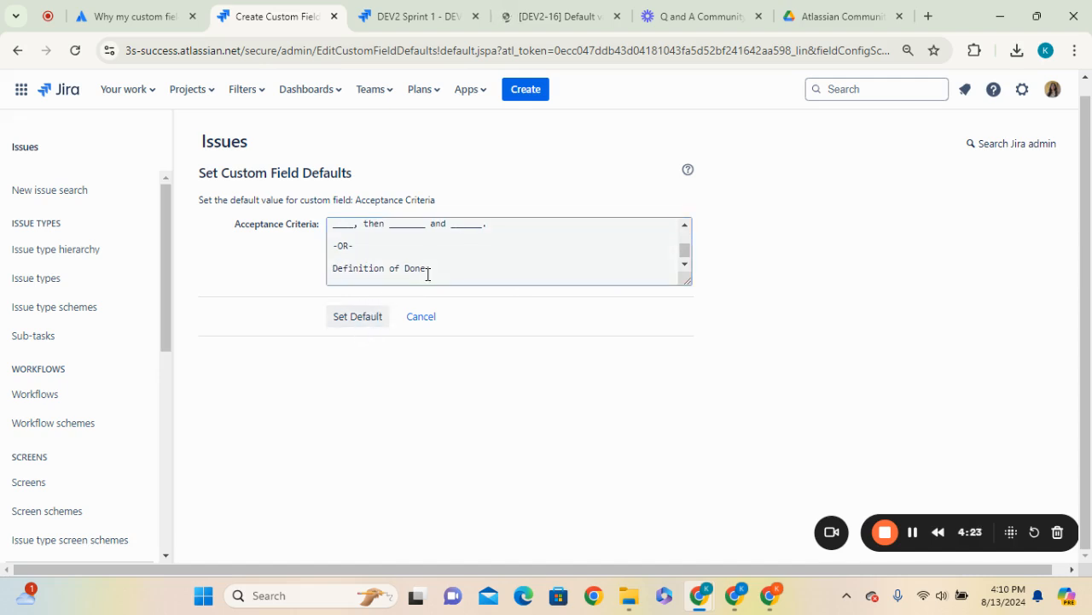
drag(434, 268, 334, 247)
click(359, 318)
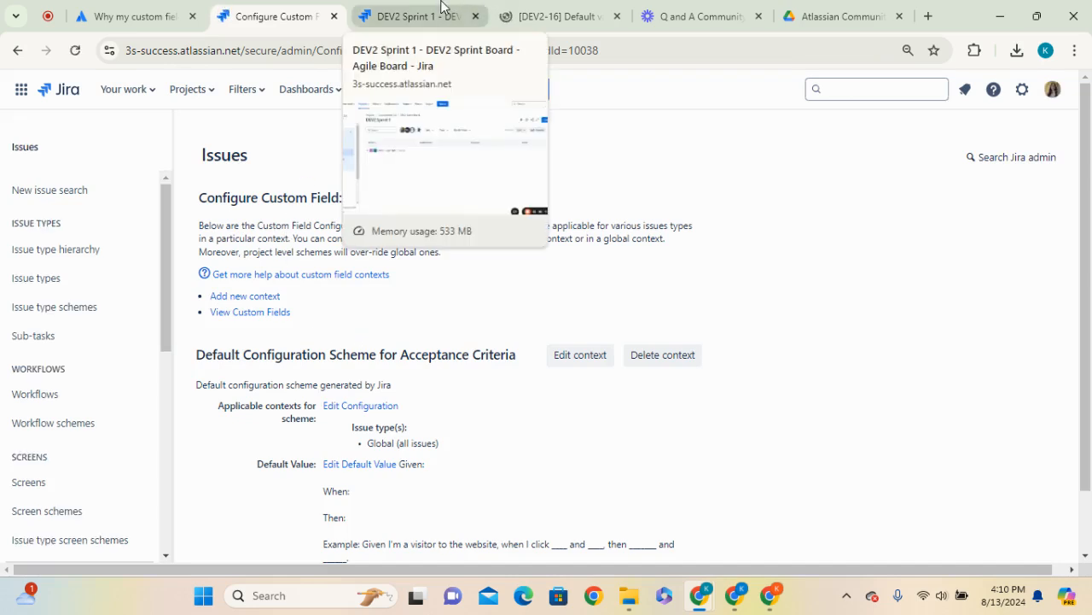
Switch to the DEV2-16 issue and review its Acceptance Criteria field
click(533, 17)
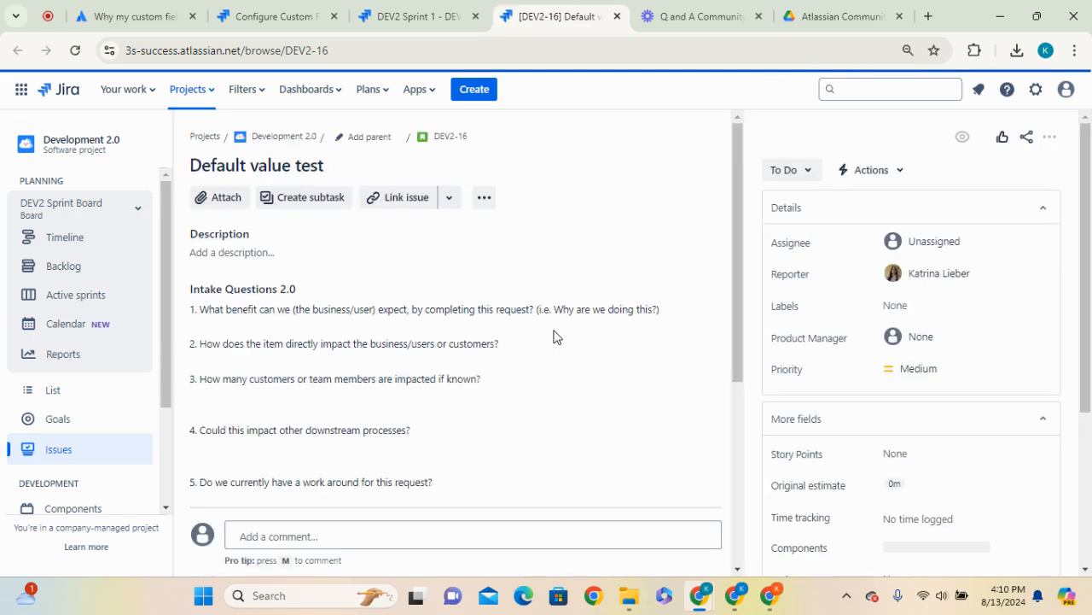
scroll(554, 335, down, 3)
scroll(524, 372, down, 1)
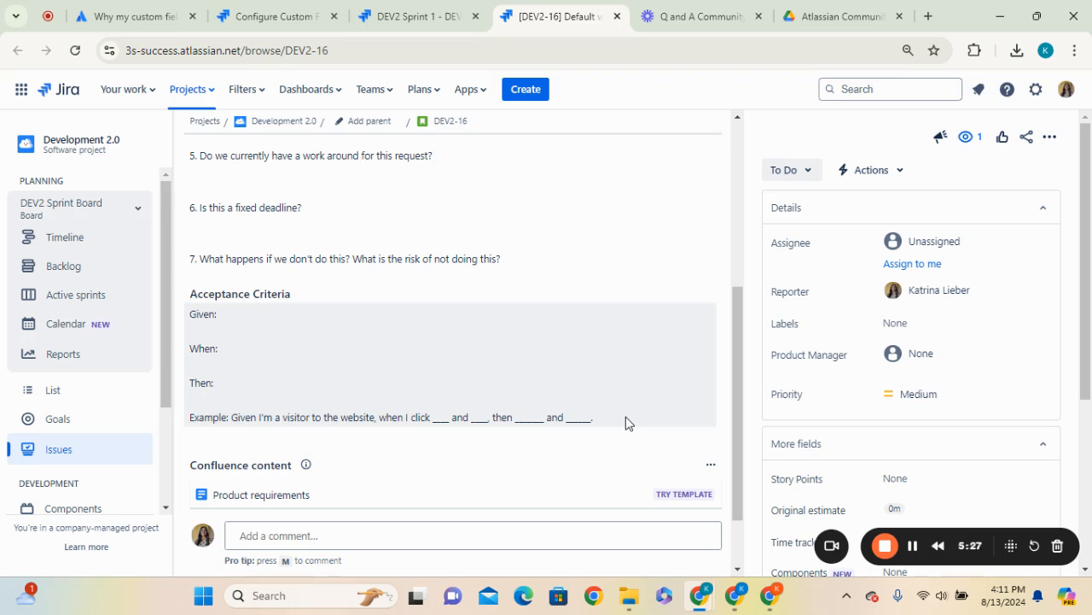
Start a new Story and enter 'Test new default value in acceptance criteria' as the summary
click(537, 95)
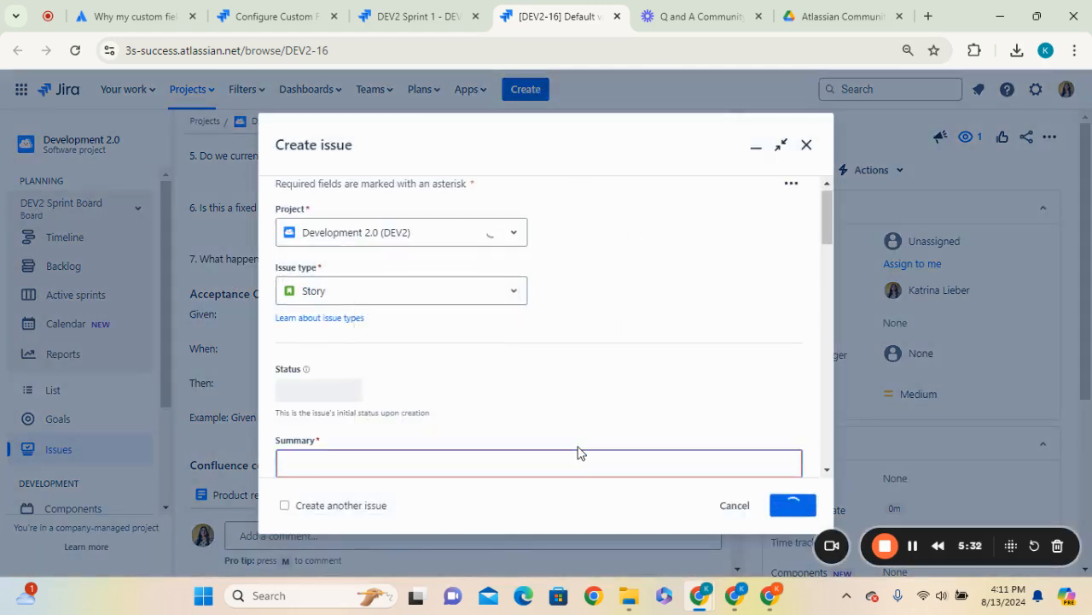
text(Test )
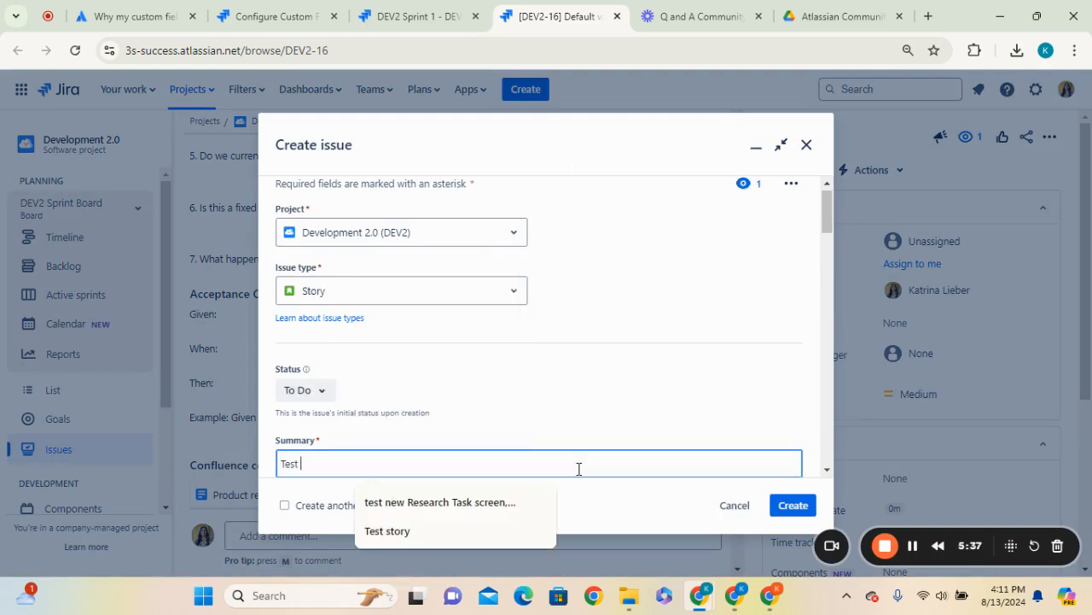
text(new deafult b)
key(BackSpace)
text(value )
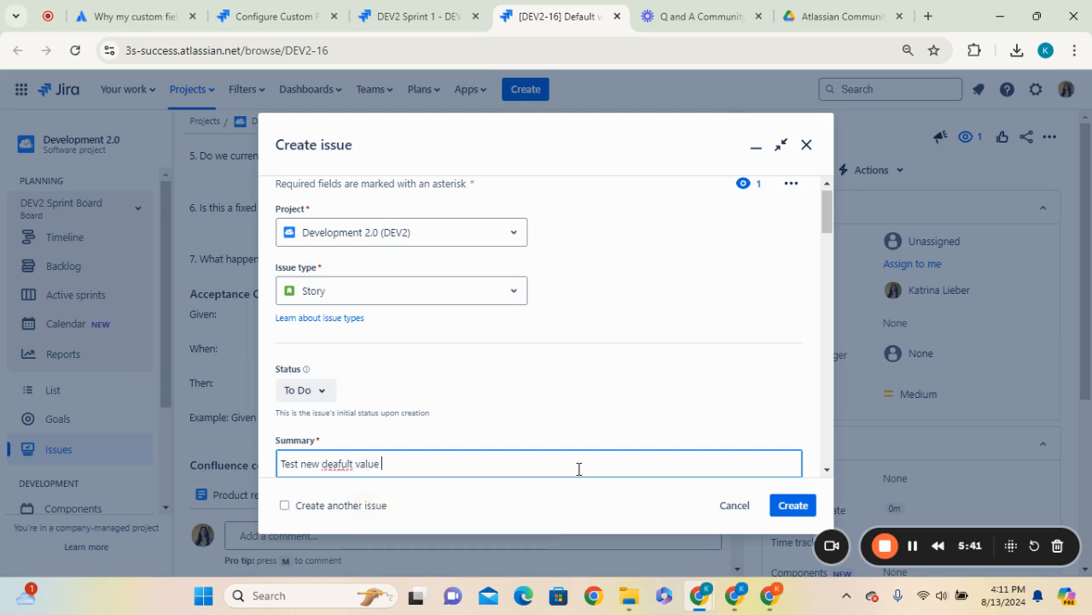
text(in acceptance criter)
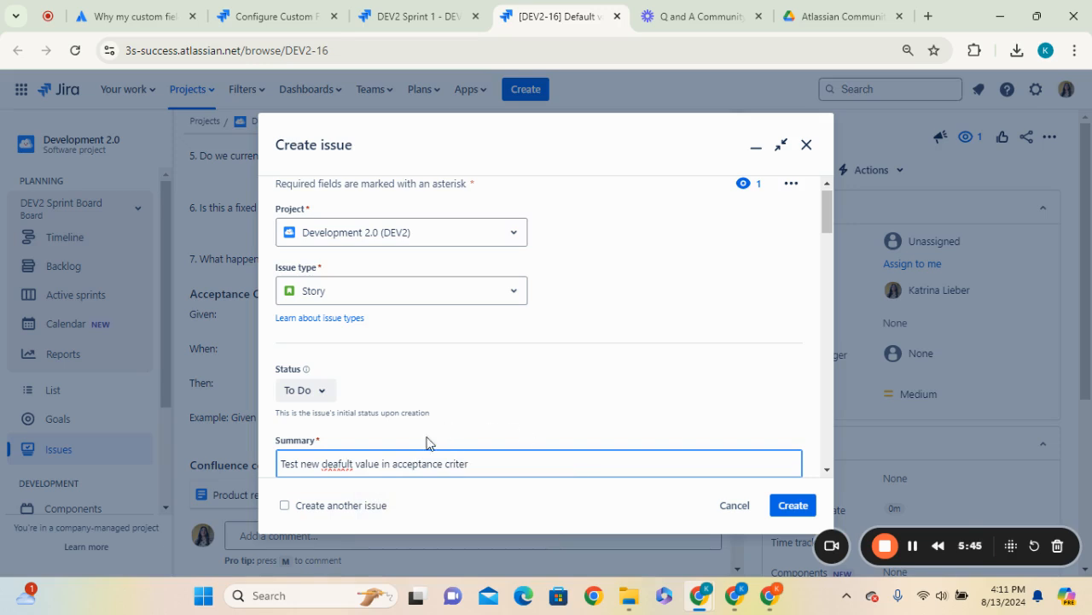
right_click(339, 463)
click(388, 133)
scroll(558, 412, down, 2)
click(502, 309)
text(ia)
Examine the prefilled Acceptance Criteria in the form, selecting the '-OR-' and 'Definition of Done:' lines
scroll(657, 397, down, 5)
scroll(633, 365, down, 6)
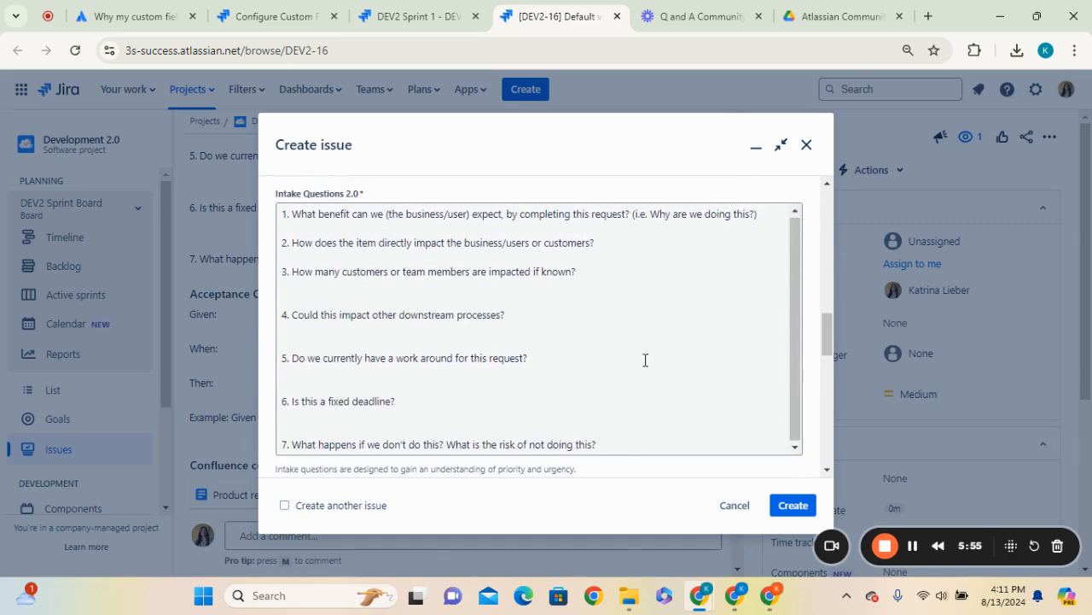
scroll(657, 376, down, 5)
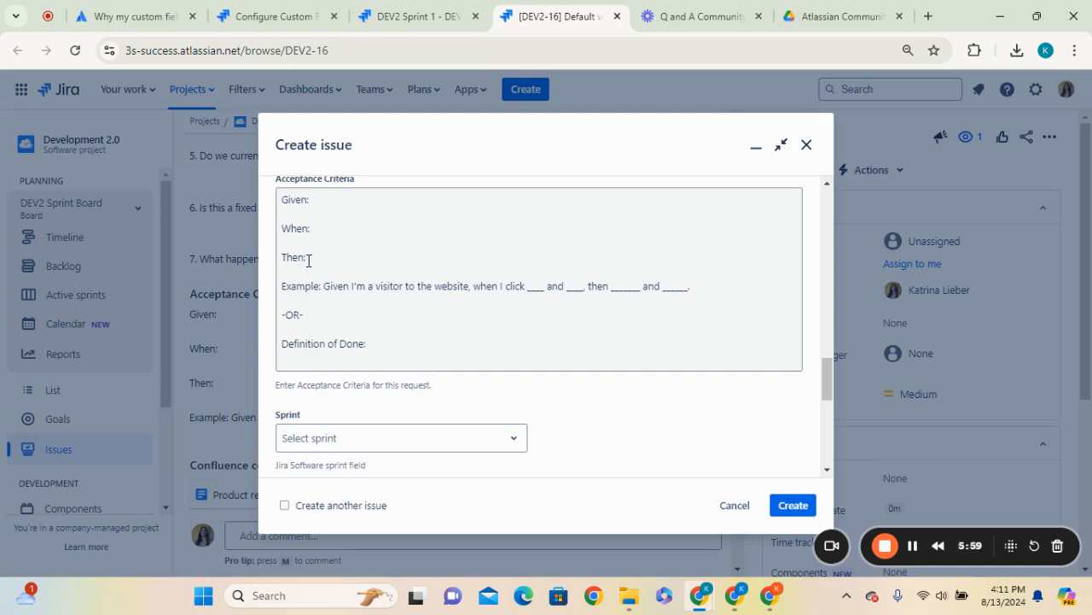
drag(376, 348, 268, 325)
click(481, 344)
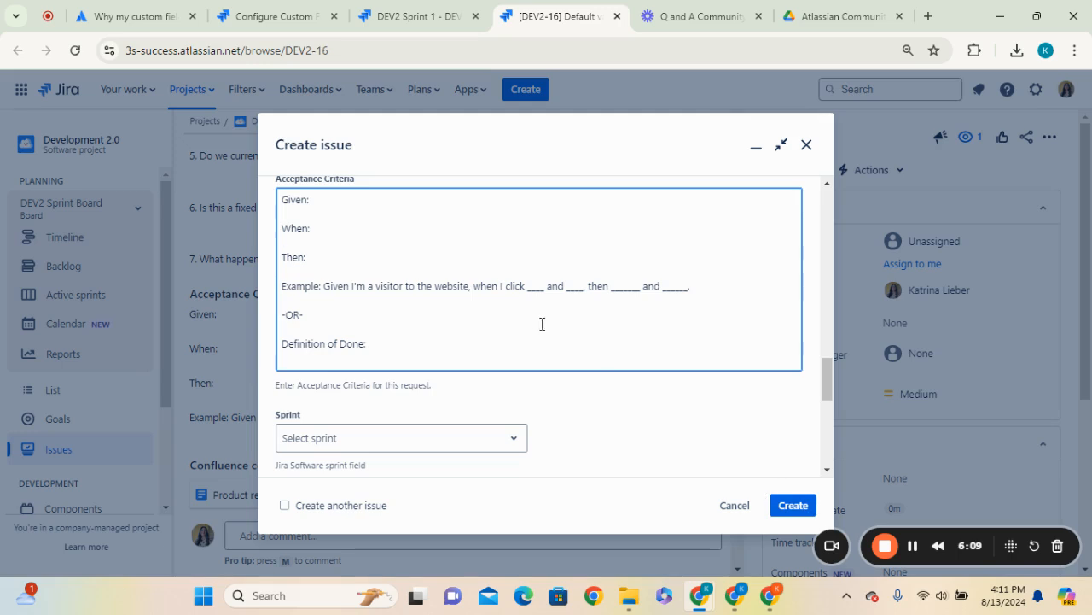
drag(500, 347, 279, 309)
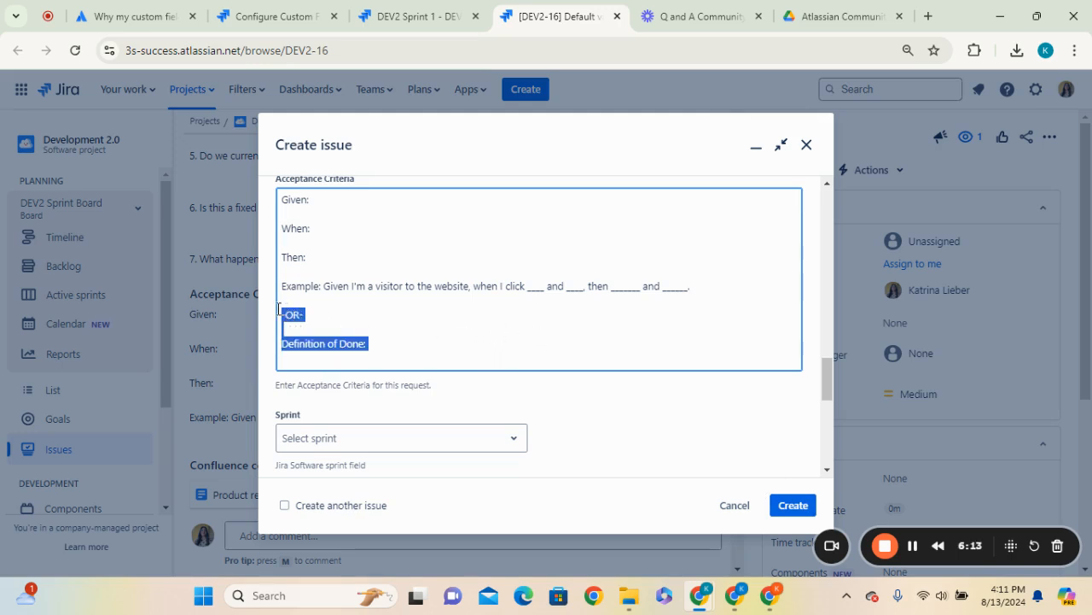
Cancel the new issue and discard the draft
click(388, 16)
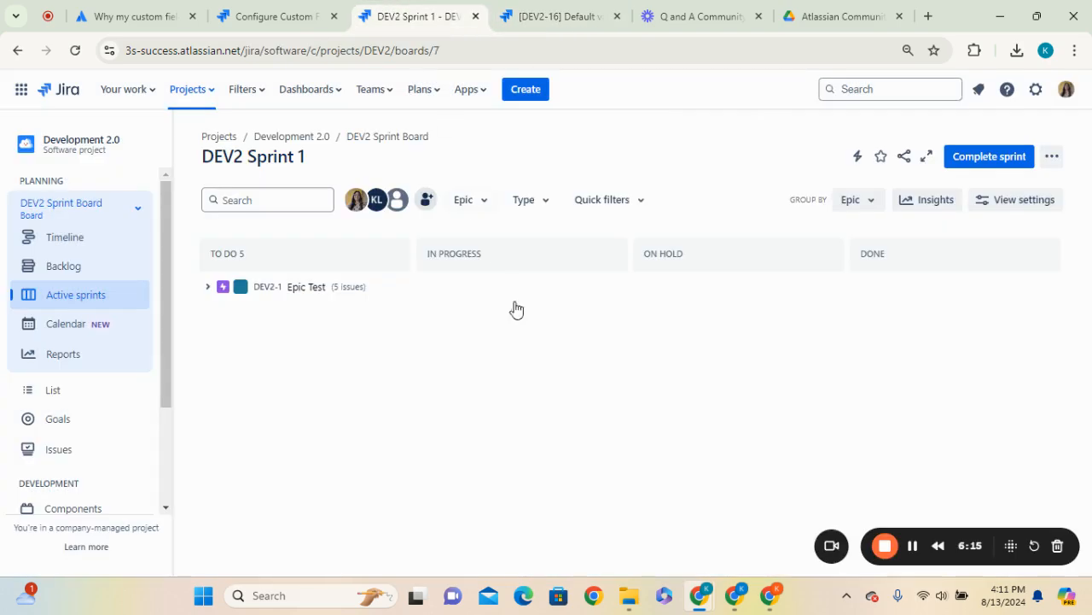
click(559, 15)
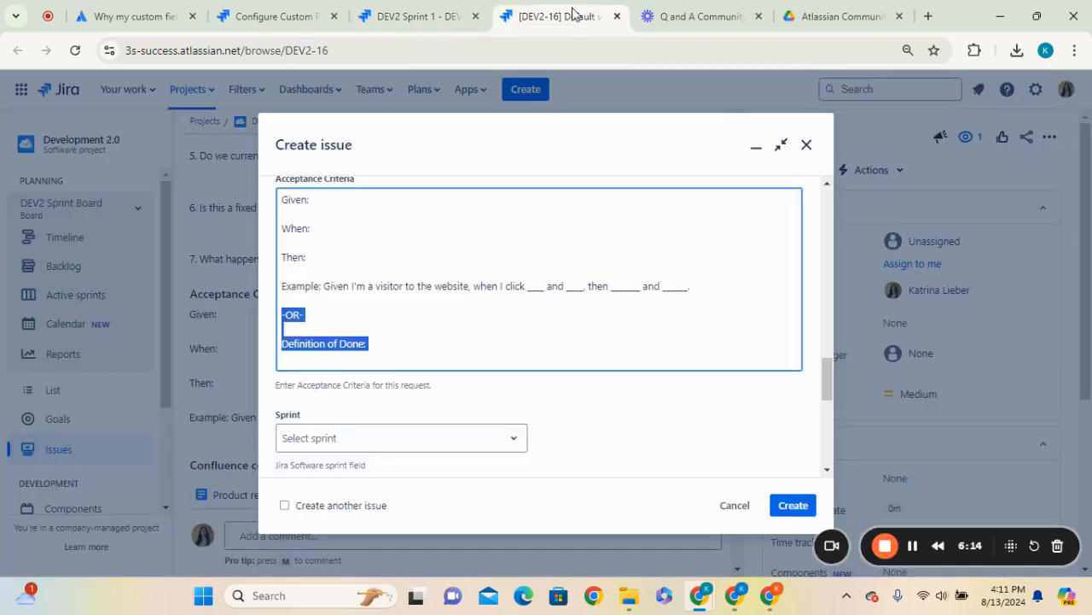
click(747, 505)
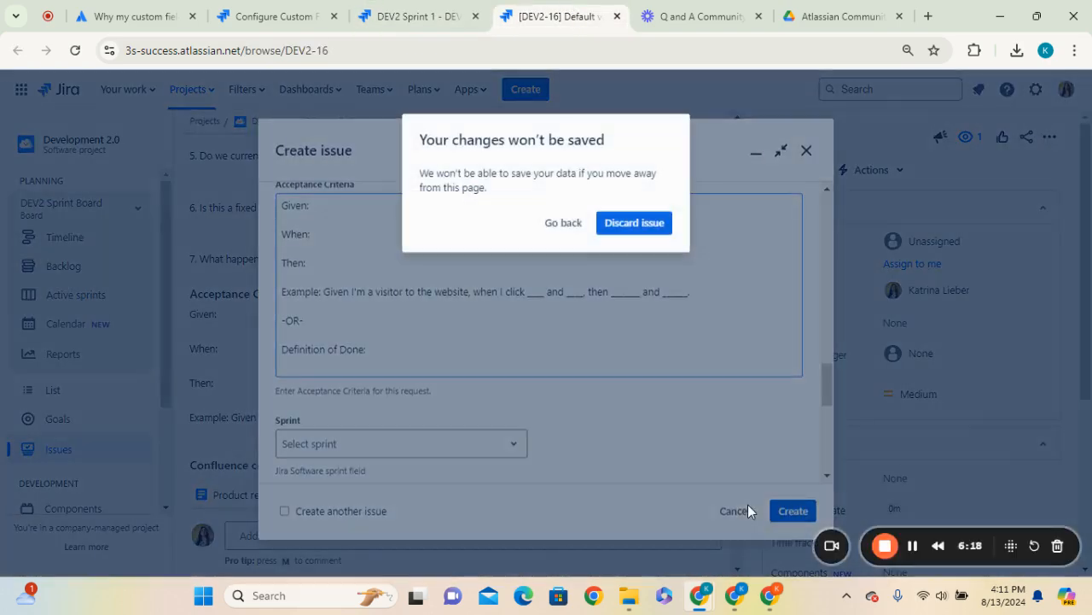
click(633, 224)
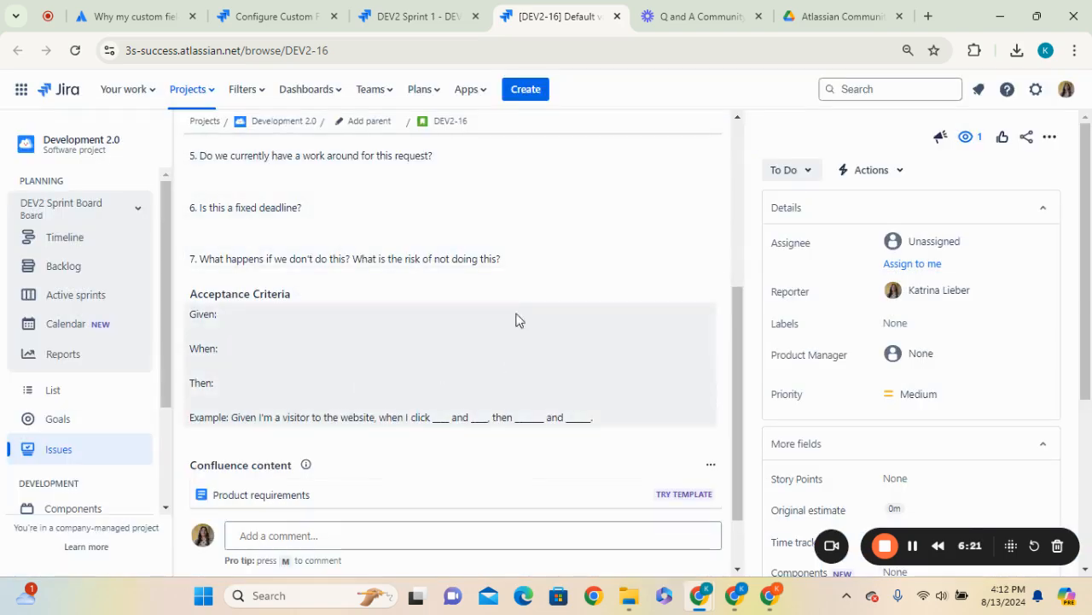